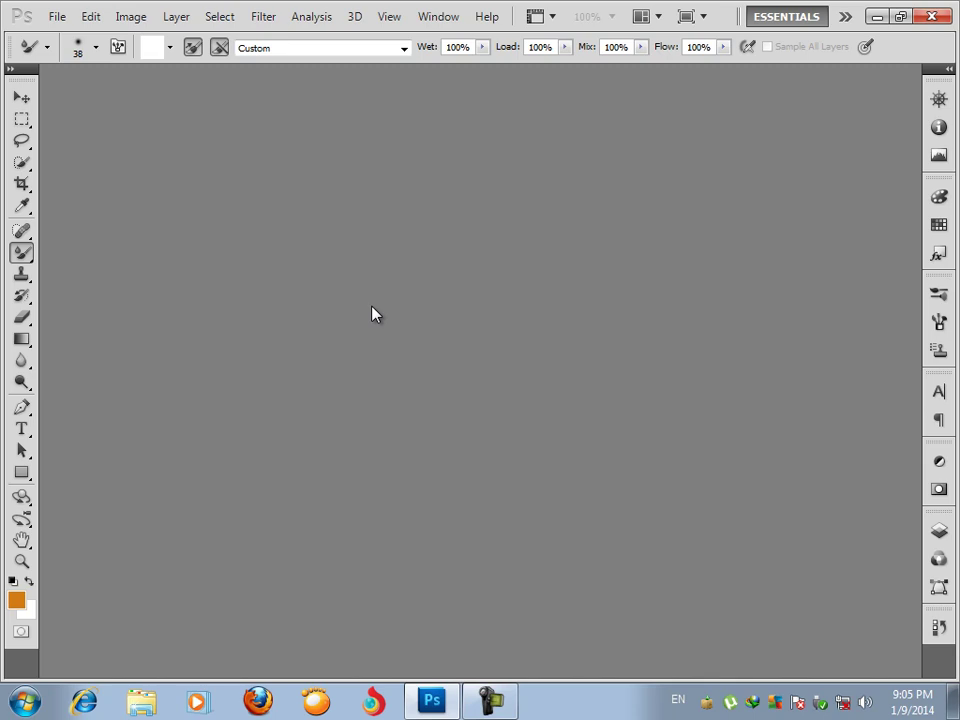
- Create a new document with the Default Photoshop Size preset and dock its window
{"action": "left_click", "coordinate": [58, 16]}
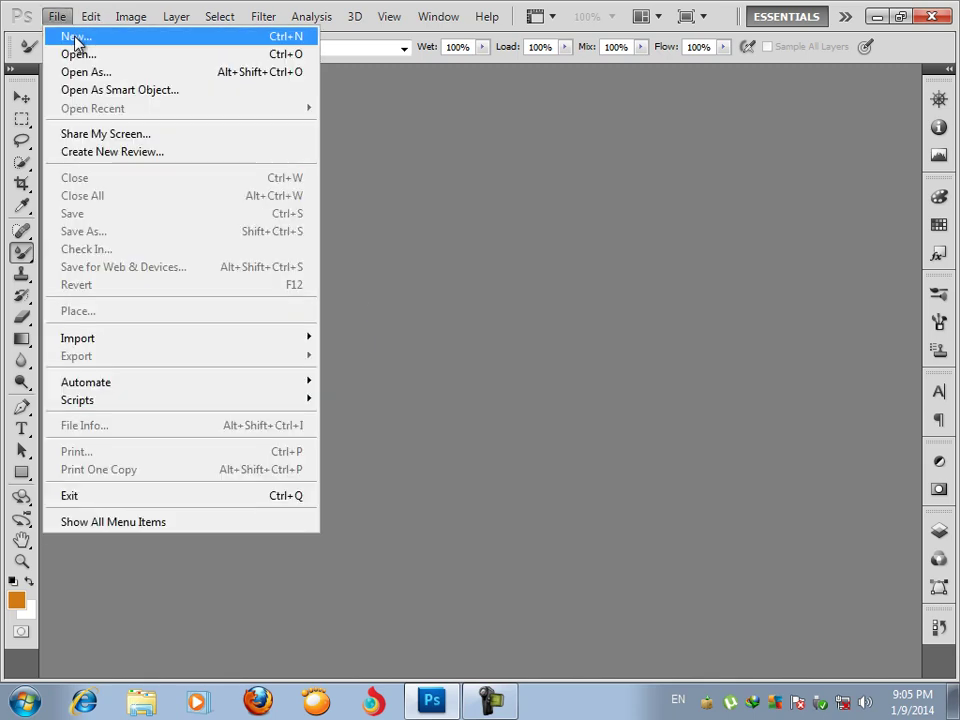
{"action": "left_click", "coordinate": [76, 40]}
{"action": "left_click", "coordinate": [454, 257]}
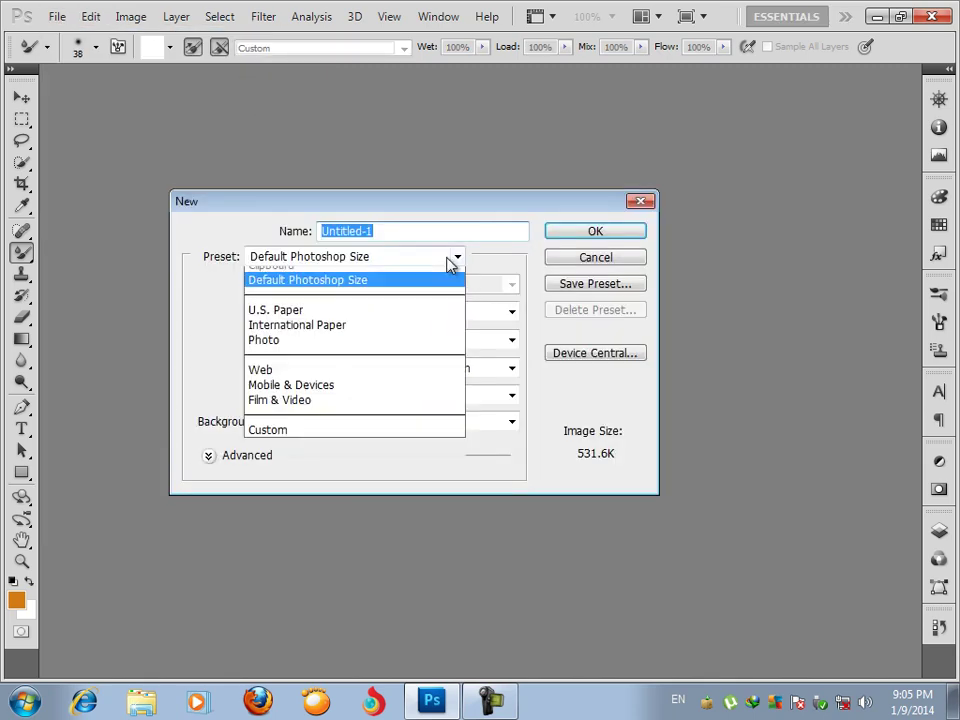
{"action": "left_click", "coordinate": [407, 291]}
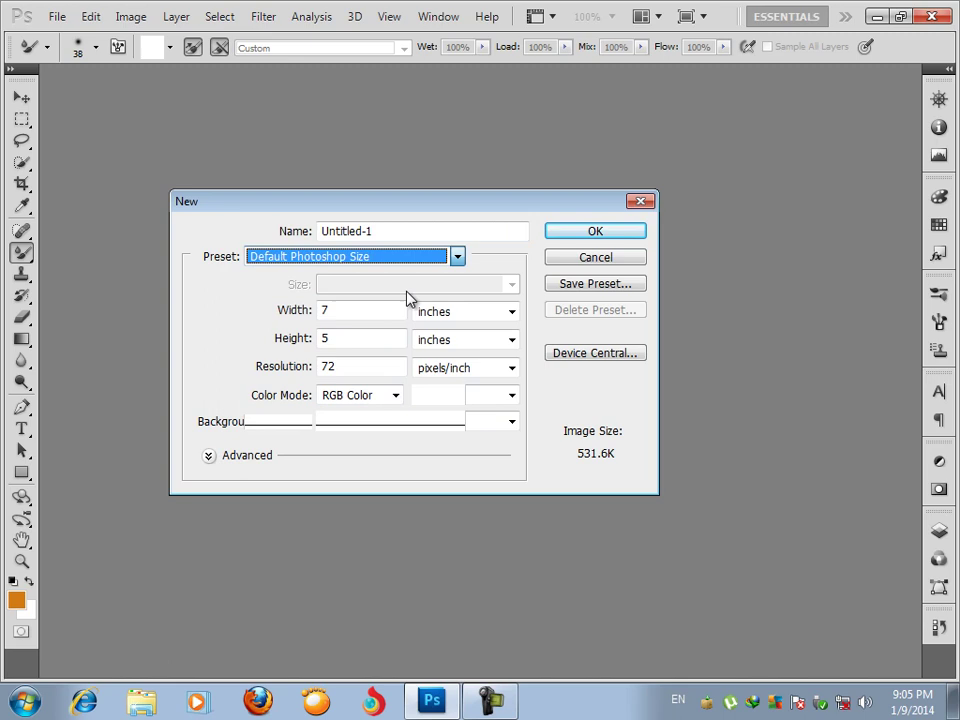
{"action": "left_click", "coordinate": [594, 233]}
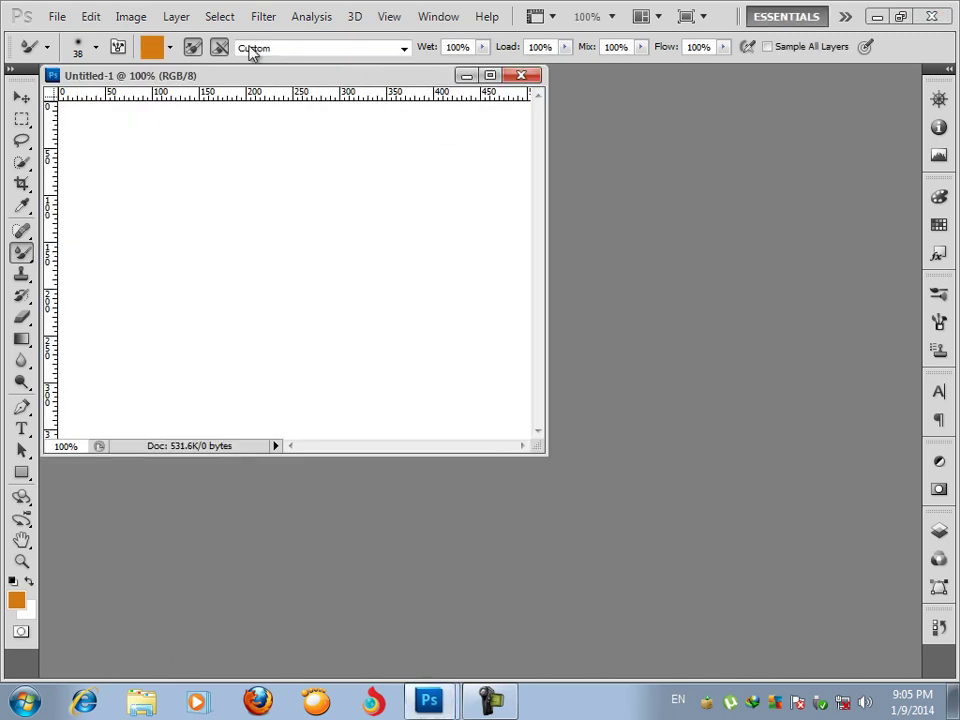
{"action": "left_click_drag", "start_coordinate": [284, 78], "coordinate": [311, 81]}
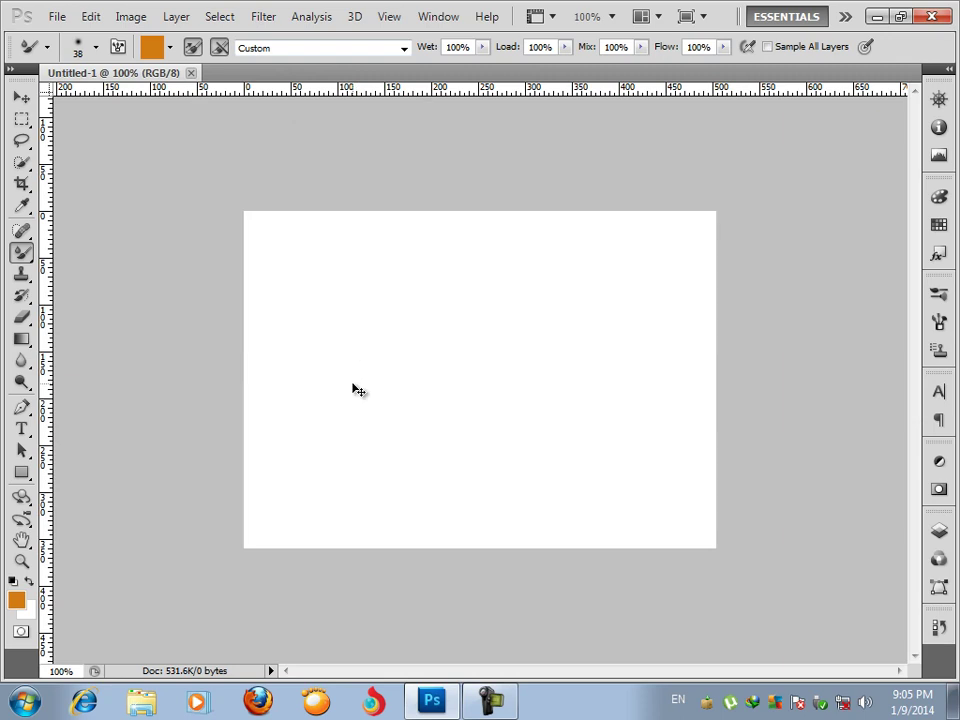
{"action": "key", "text": "ctrl+0"}
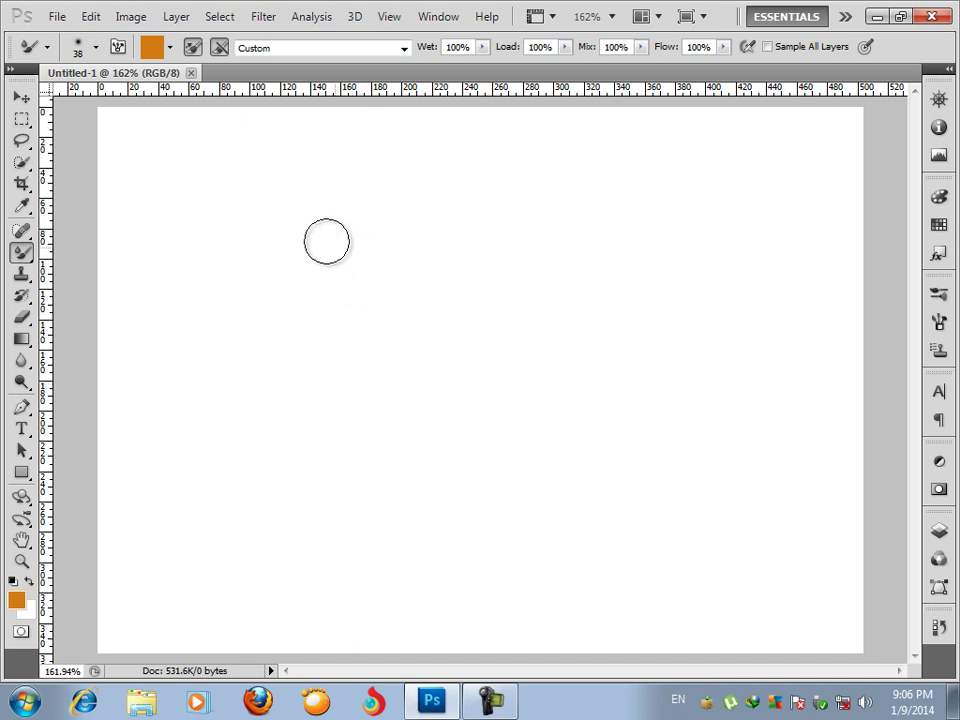
- Examine the Mixer Brush's size, hardness and preset options, along with the detailed brush tip shape settings
{"action": "left_click", "coordinate": [97, 50]}
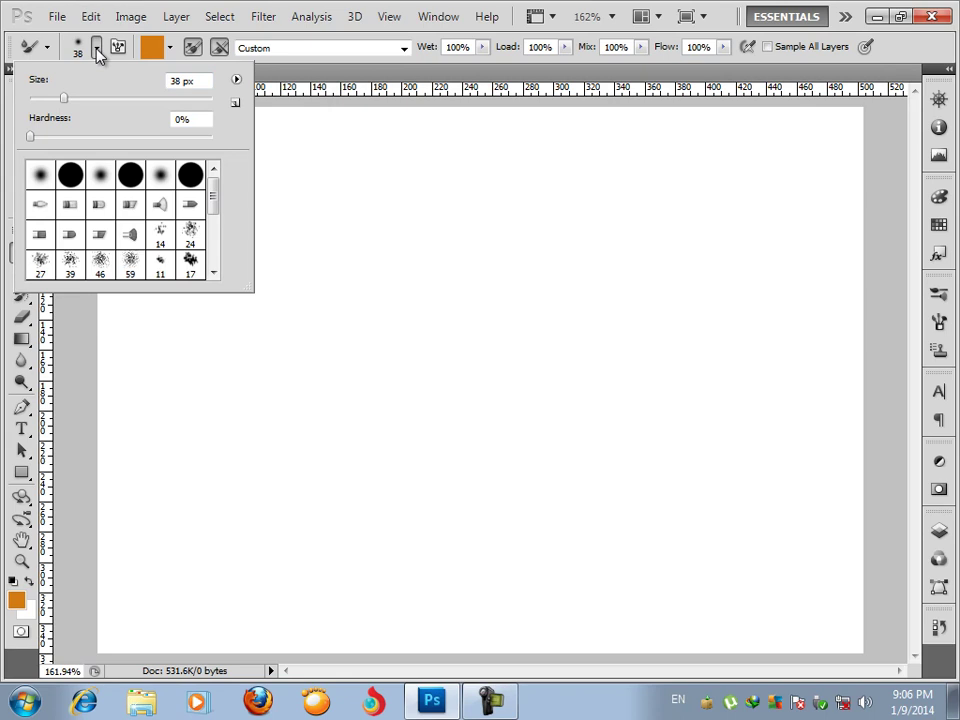
{"action": "left_click", "coordinate": [97, 50]}
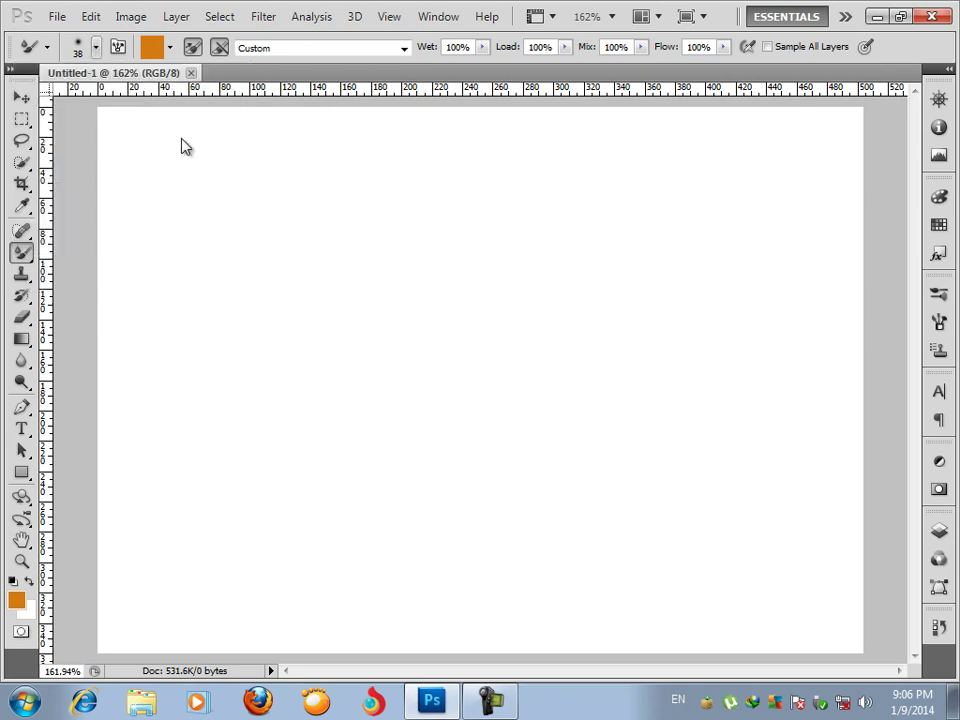
{"action": "right_click", "coordinate": [389, 301]}
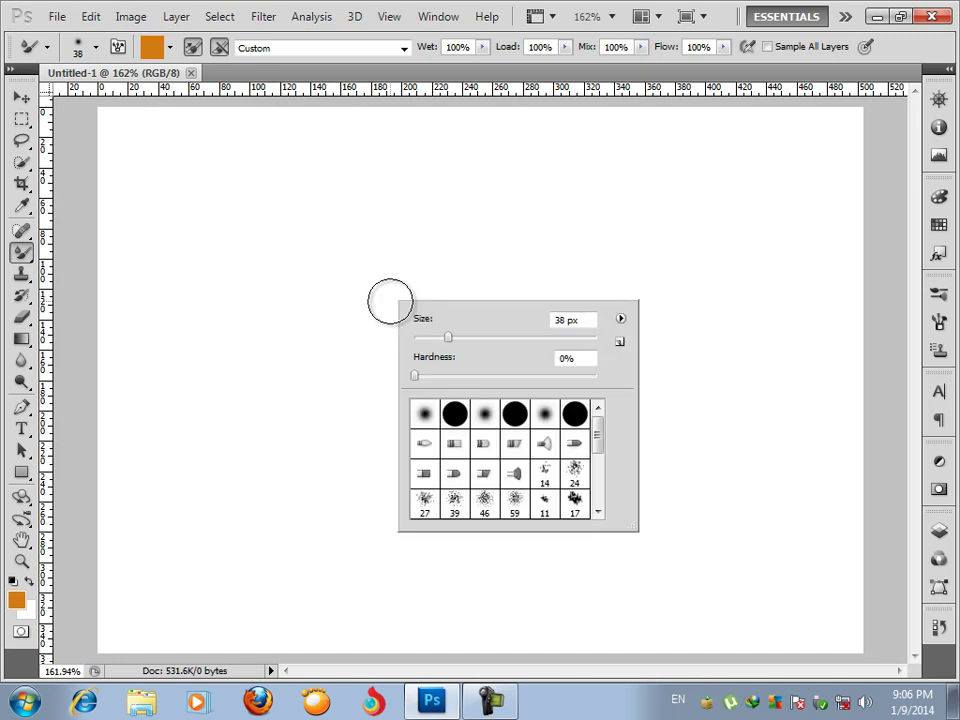
{"action": "left_click", "coordinate": [83, 50]}
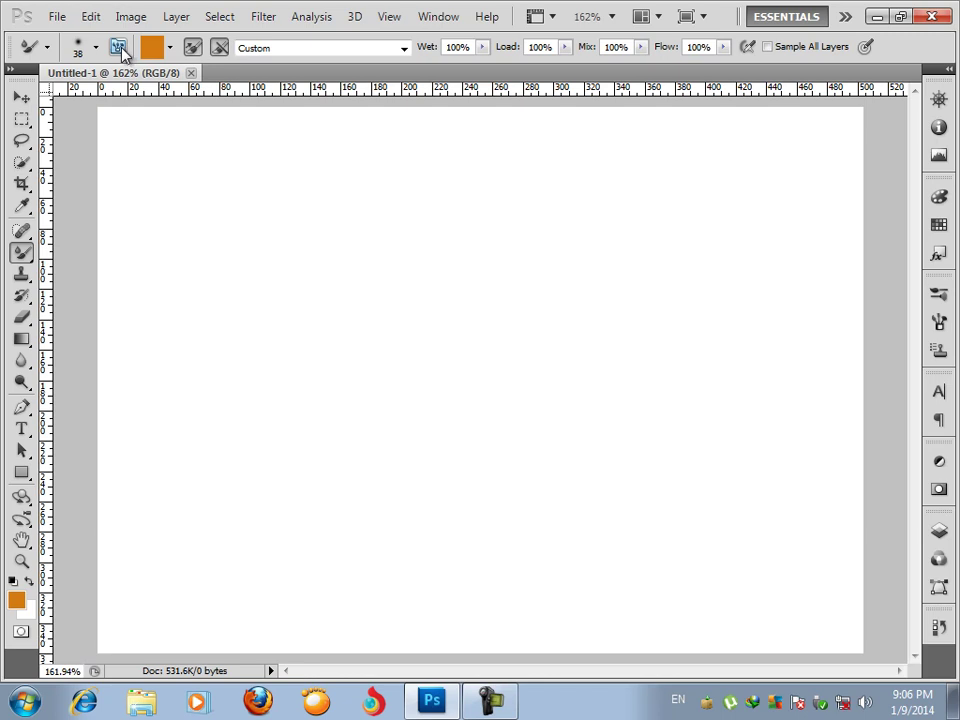
{"action": "left_click", "coordinate": [120, 49]}
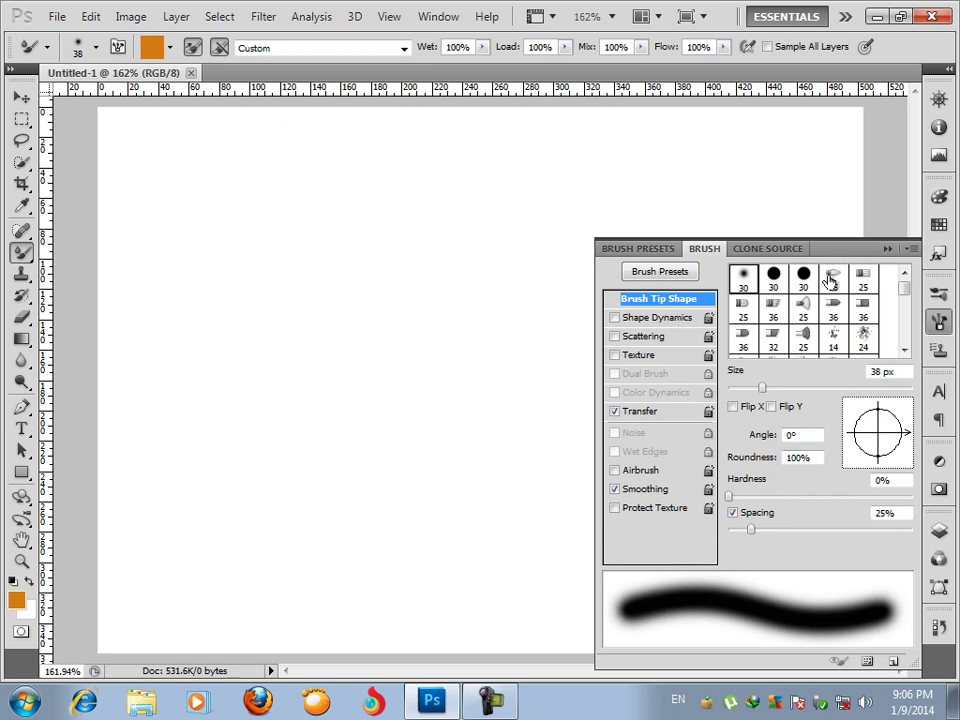
{"action": "left_click", "coordinate": [889, 250]}
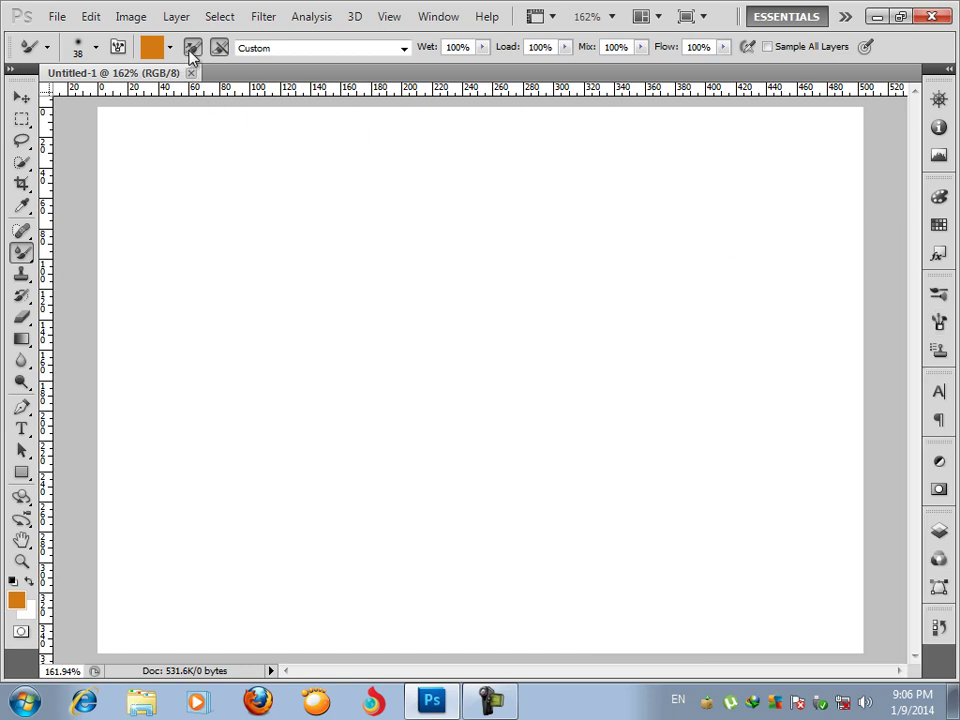
{"action": "left_click", "coordinate": [216, 135]}
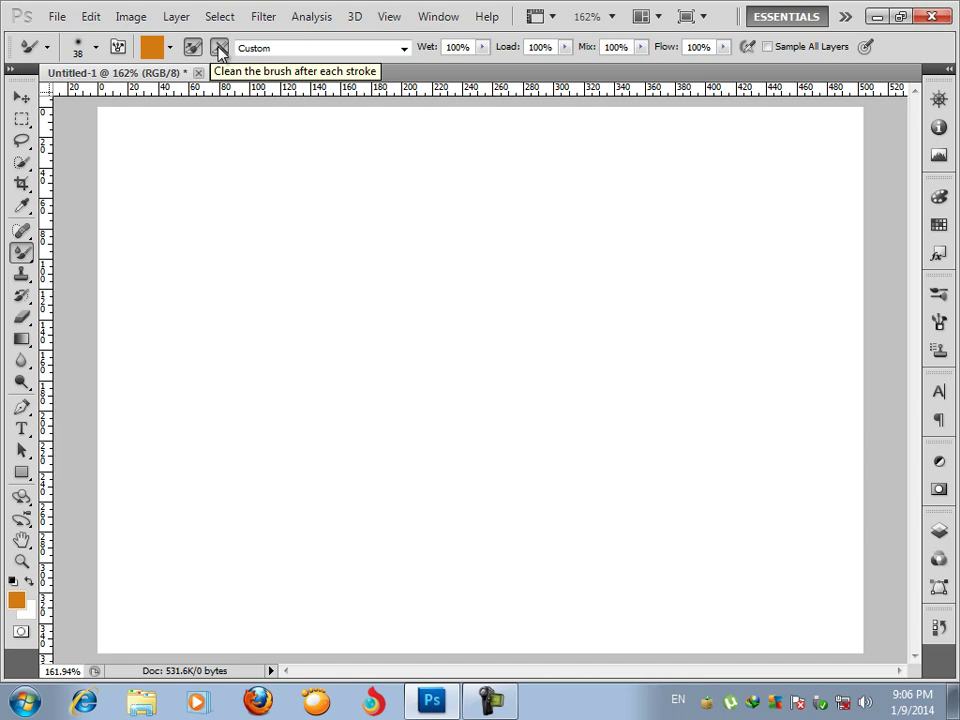
- Set the Mixer Brush's blending combination to Dry
{"action": "left_click", "coordinate": [300, 52]}
{"action": "left_click", "coordinate": [306, 54]}
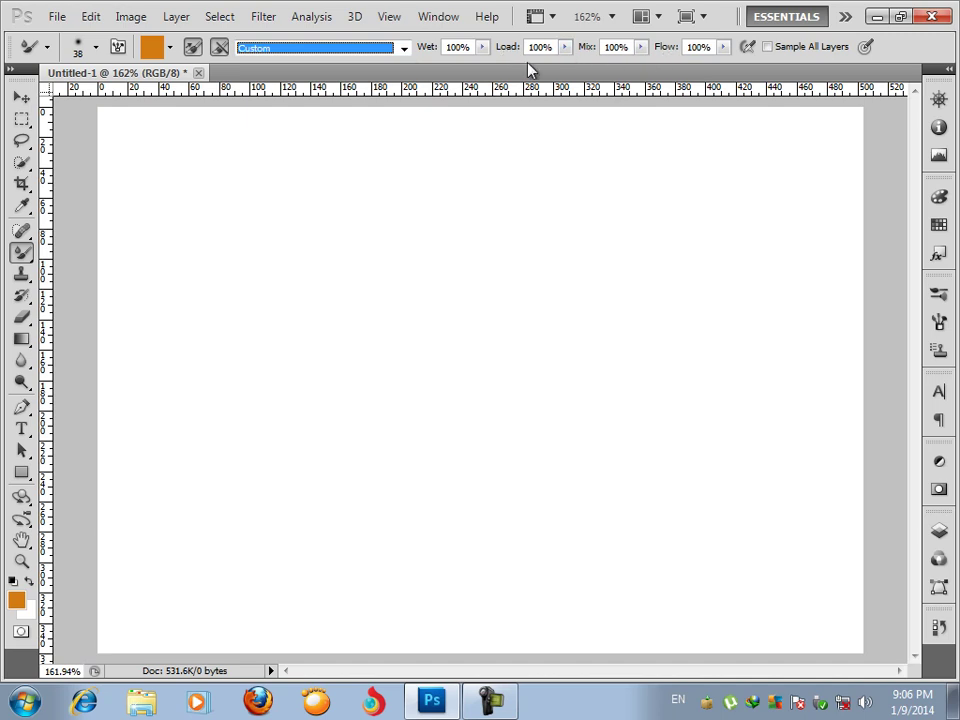
{"action": "left_click", "coordinate": [404, 50]}
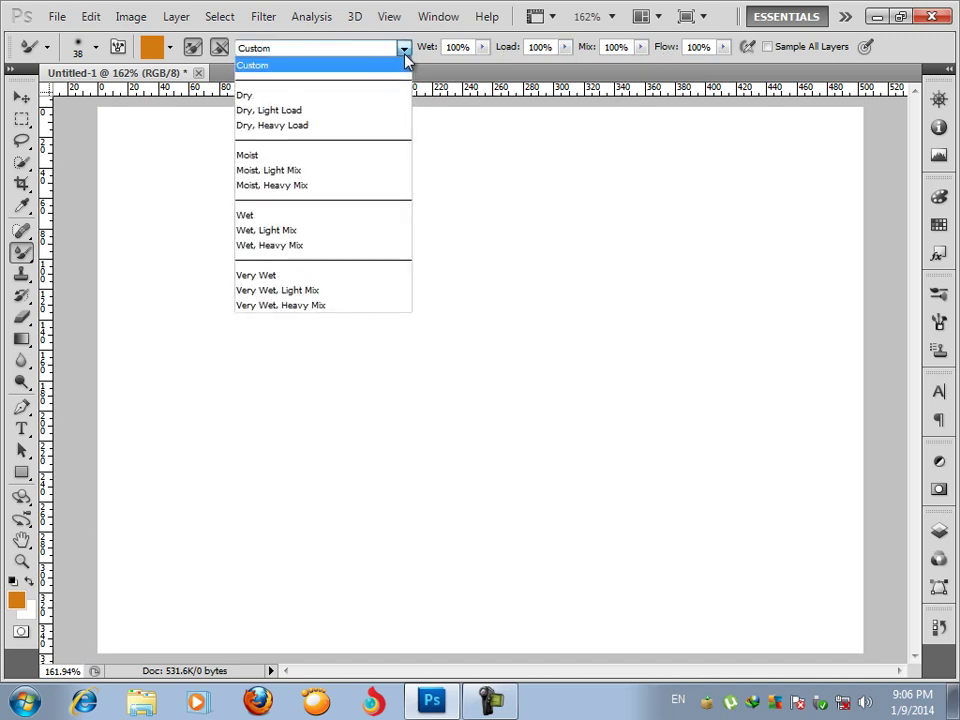
{"action": "left_click", "coordinate": [347, 97]}
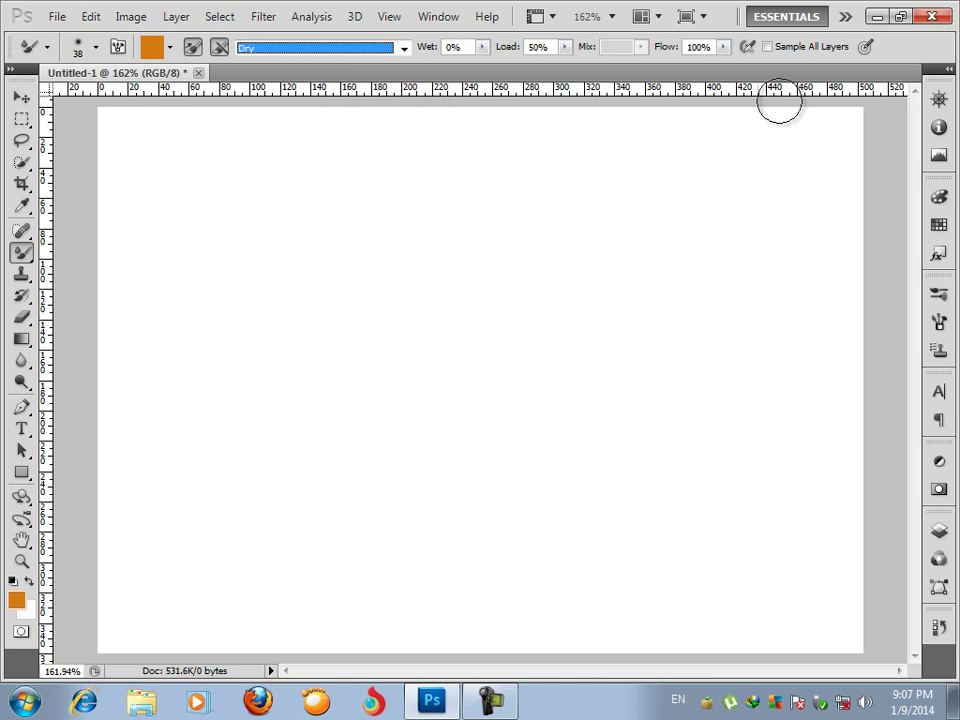
- Choose a dark brown swatch as the paint color and set the brush size to 30 px
{"action": "left_click", "coordinate": [939, 225]}
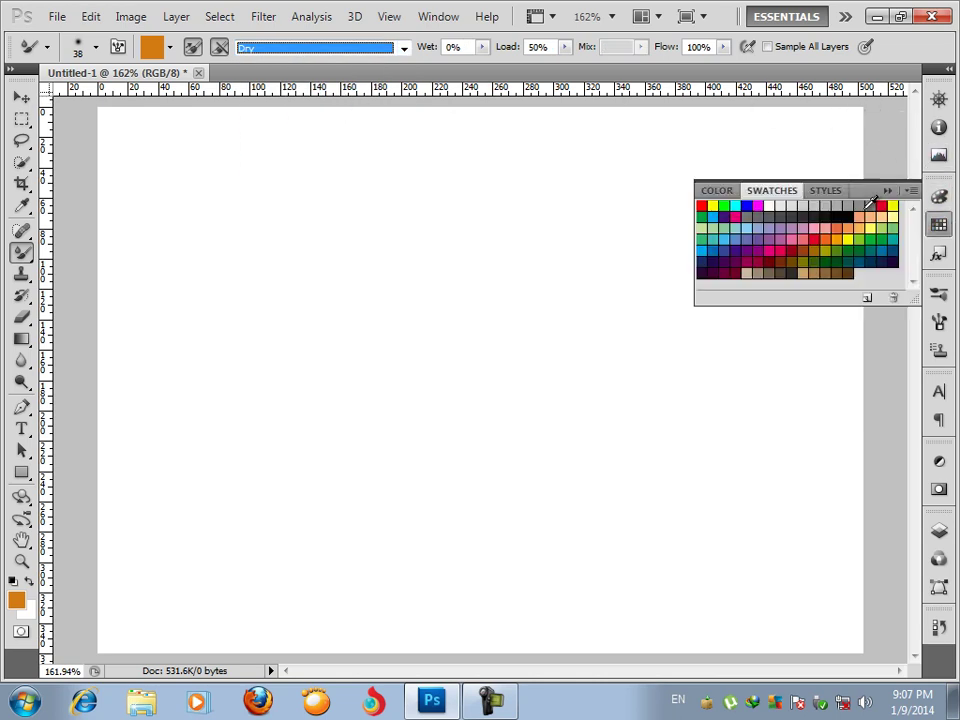
{"action": "left_click", "coordinate": [836, 272]}
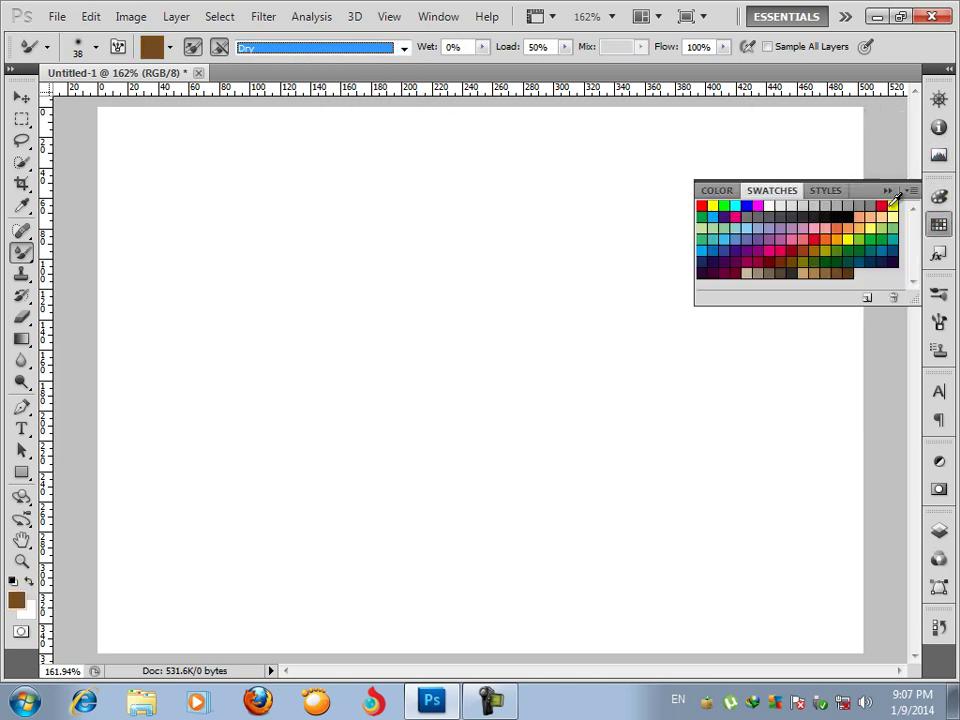
{"action": "left_click", "coordinate": [887, 191]}
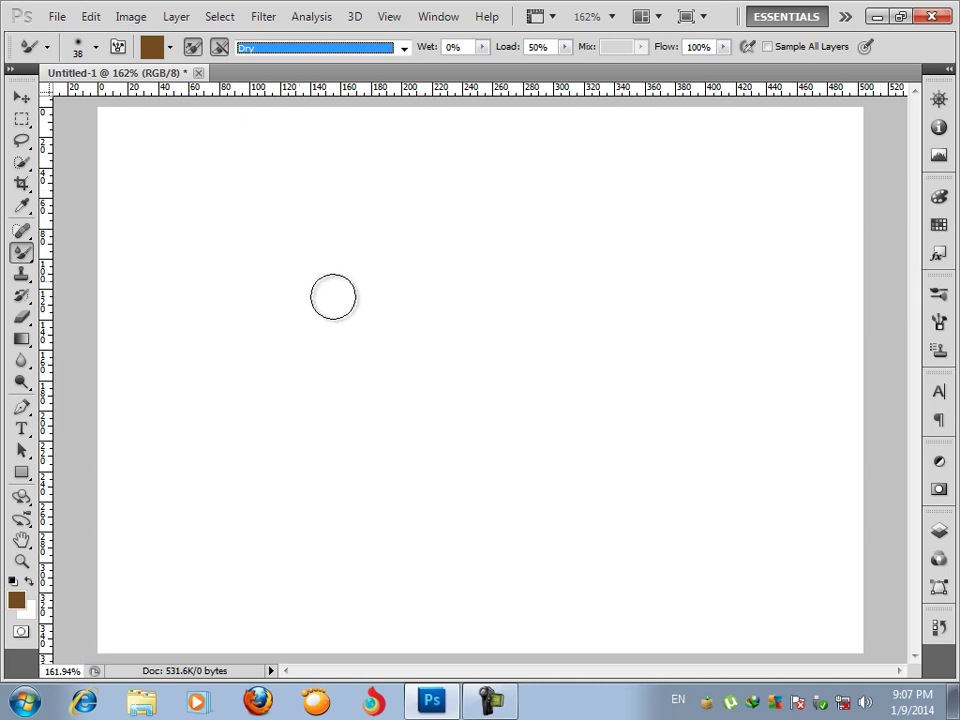
{"action": "right_click", "coordinate": [398, 305]}
{"action": "left_click_drag", "start_coordinate": [445, 349], "coordinate": [436, 350]}
- Paint a solid brown test patch across the middle of the canvas and clear it
{"action": "mouse_move", "coordinate": [270, 358]}
{"action": "left_mouse_down"}
{"action": "mouse_move", "coordinate": [382, 312]}
{"action": "mouse_move", "coordinate": [463, 305]}
{"action": "mouse_move", "coordinate": [618, 362]}
{"action": "mouse_move", "coordinate": [561, 379]}
{"action": "mouse_move", "coordinate": [402, 393]}
{"action": "mouse_move", "coordinate": [277, 368]}
{"action": "mouse_move", "coordinate": [441, 380]}
{"action": "mouse_move", "coordinate": [551, 367]}
{"action": "mouse_move", "coordinate": [318, 363]}
{"action": "mouse_move", "coordinate": [525, 371]}
{"action": "mouse_move", "coordinate": [565, 361]}
{"action": "mouse_move", "coordinate": [388, 342]}
{"action": "mouse_move", "coordinate": [313, 357]}
{"action": "mouse_move", "coordinate": [467, 328]}
{"action": "mouse_move", "coordinate": [529, 358]}
{"action": "mouse_move", "coordinate": [411, 350]}
{"action": "mouse_move", "coordinate": [350, 365]}
{"action": "mouse_move", "coordinate": [493, 341]}
{"action": "mouse_move", "coordinate": [523, 345]}
{"action": "left_mouse_up"}
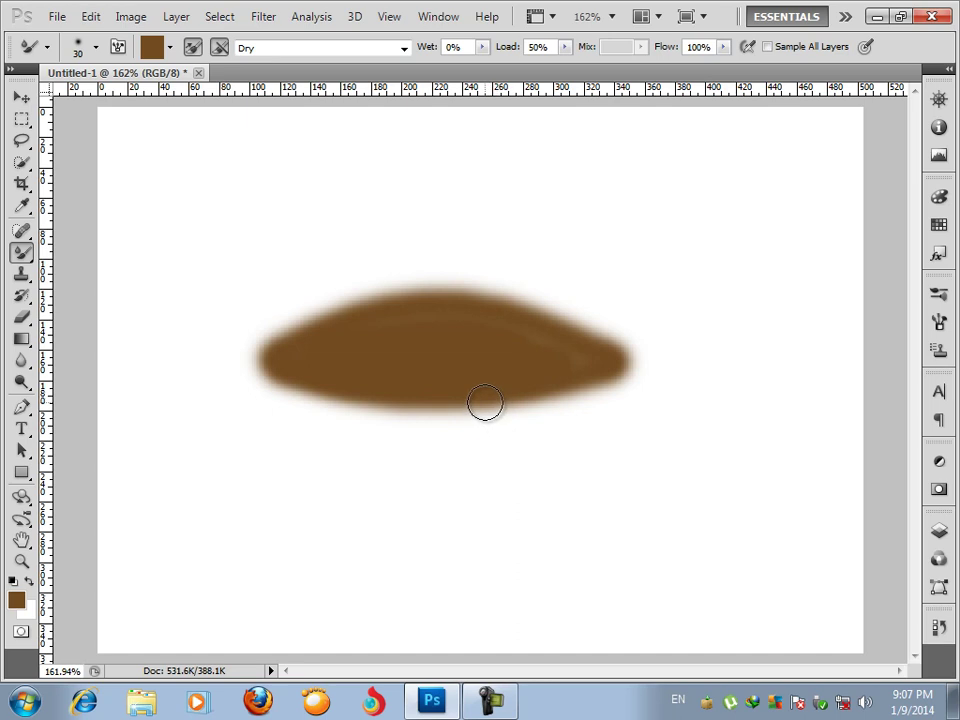
{"action": "key", "text": "Delete"}
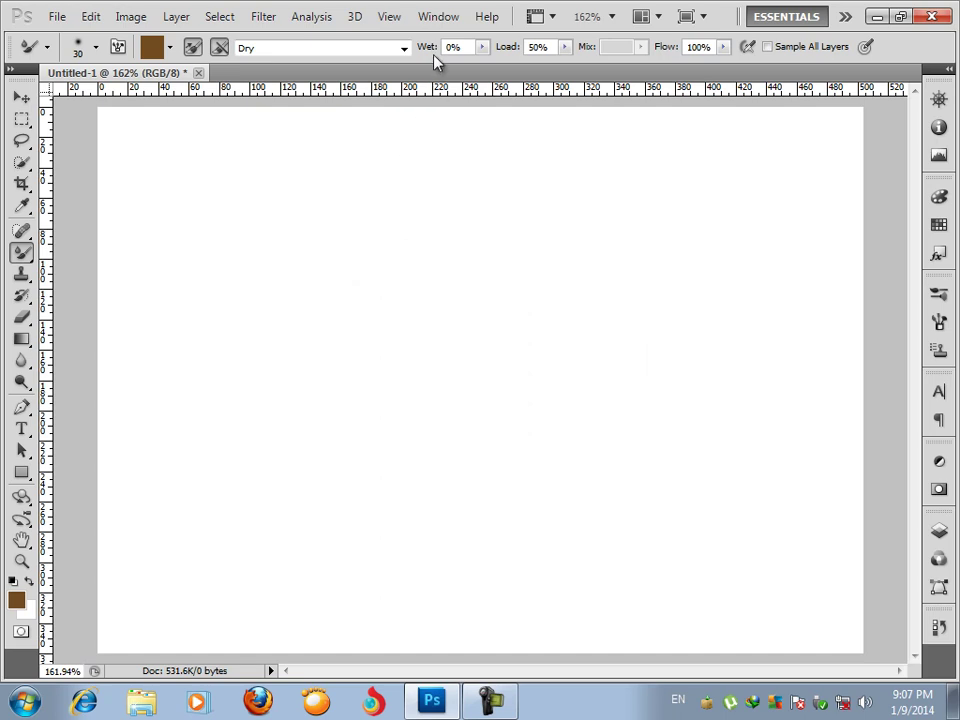
- Set the brush's Wet, Mix and Flow to 50% and paint a wide brown arch across the canvas
{"action": "left_click_drag", "start_coordinate": [428, 50], "coordinate": [476, 65]}
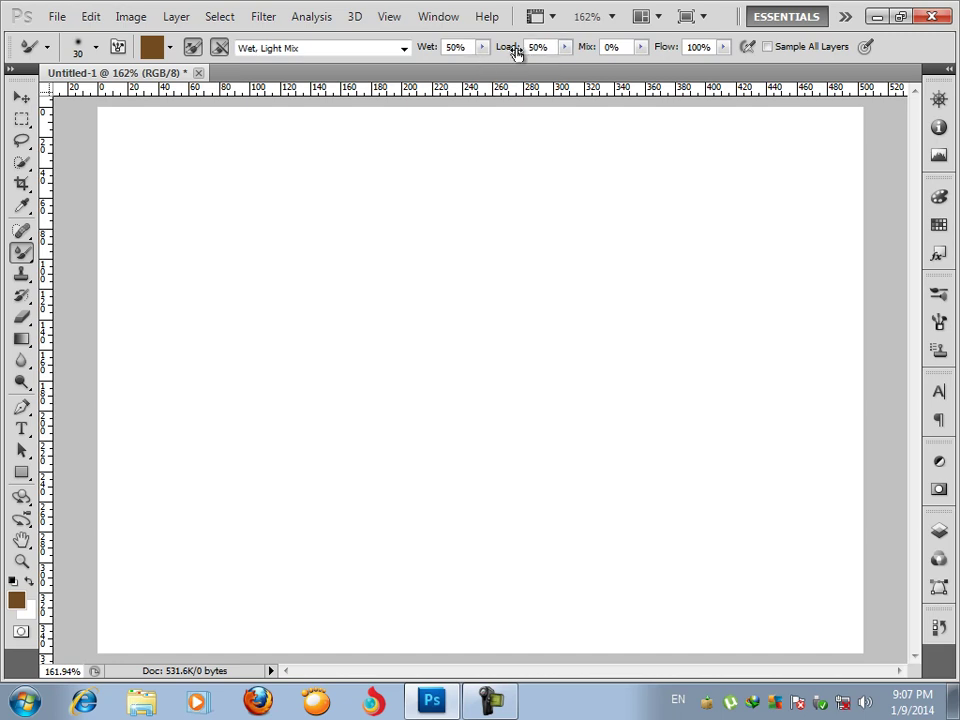
{"action": "mouse_move", "coordinate": [578, 53]}
{"action": "left_mouse_down"}
{"action": "mouse_move", "coordinate": [625, 60]}
{"action": "mouse_move", "coordinate": [615, 51]}
{"action": "left_mouse_up"}
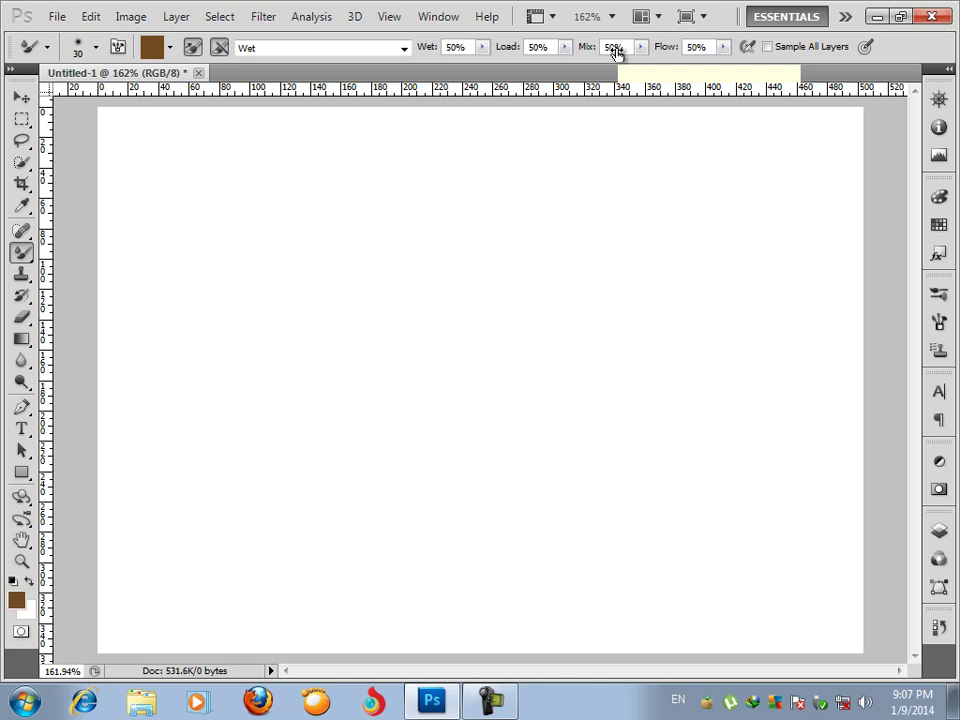
{"action": "mouse_move", "coordinate": [225, 356]}
{"action": "left_mouse_down"}
{"action": "mouse_move", "coordinate": [281, 323]}
{"action": "mouse_move", "coordinate": [471, 273]}
{"action": "mouse_move", "coordinate": [662, 300]}
{"action": "mouse_move", "coordinate": [420, 306]}
{"action": "mouse_move", "coordinate": [272, 377]}
{"action": "mouse_move", "coordinate": [389, 306]}
{"action": "mouse_move", "coordinate": [595, 295]}
{"action": "mouse_move", "coordinate": [277, 372]}
{"action": "mouse_move", "coordinate": [279, 349]}
{"action": "mouse_move", "coordinate": [518, 288]}
{"action": "mouse_move", "coordinate": [610, 308]}
{"action": "mouse_move", "coordinate": [367, 304]}
{"action": "mouse_move", "coordinate": [252, 389]}
{"action": "mouse_move", "coordinate": [350, 317]}
{"action": "mouse_move", "coordinate": [609, 298]}
{"action": "mouse_move", "coordinate": [530, 282]}
{"action": "mouse_move", "coordinate": [245, 371]}
{"action": "mouse_move", "coordinate": [222, 398]}
{"action": "mouse_move", "coordinate": [475, 273]}
{"action": "mouse_move", "coordinate": [625, 336]}
{"action": "mouse_move", "coordinate": [461, 260]}
{"action": "mouse_move", "coordinate": [298, 333]}
{"action": "mouse_move", "coordinate": [254, 371]}
{"action": "mouse_move", "coordinate": [511, 254]}
{"action": "mouse_move", "coordinate": [625, 339]}
{"action": "mouse_move", "coordinate": [561, 281]}
{"action": "mouse_move", "coordinate": [307, 336]}
{"action": "mouse_move", "coordinate": [240, 400]}
{"action": "mouse_move", "coordinate": [451, 288]}
{"action": "mouse_move", "coordinate": [619, 359]}
{"action": "mouse_move", "coordinate": [576, 302]}
{"action": "mouse_move", "coordinate": [284, 353]}
{"action": "mouse_move", "coordinate": [496, 290]}
{"action": "mouse_move", "coordinate": [596, 353]}
{"action": "mouse_move", "coordinate": [428, 265]}
{"action": "mouse_move", "coordinate": [242, 381]}
{"action": "mouse_move", "coordinate": [380, 302]}
{"action": "mouse_move", "coordinate": [605, 321]}
{"action": "mouse_move", "coordinate": [281, 349]}
{"action": "mouse_move", "coordinate": [257, 382]}
{"action": "mouse_move", "coordinate": [459, 272]}
{"action": "mouse_move", "coordinate": [572, 336]}
{"action": "left_mouse_up"}
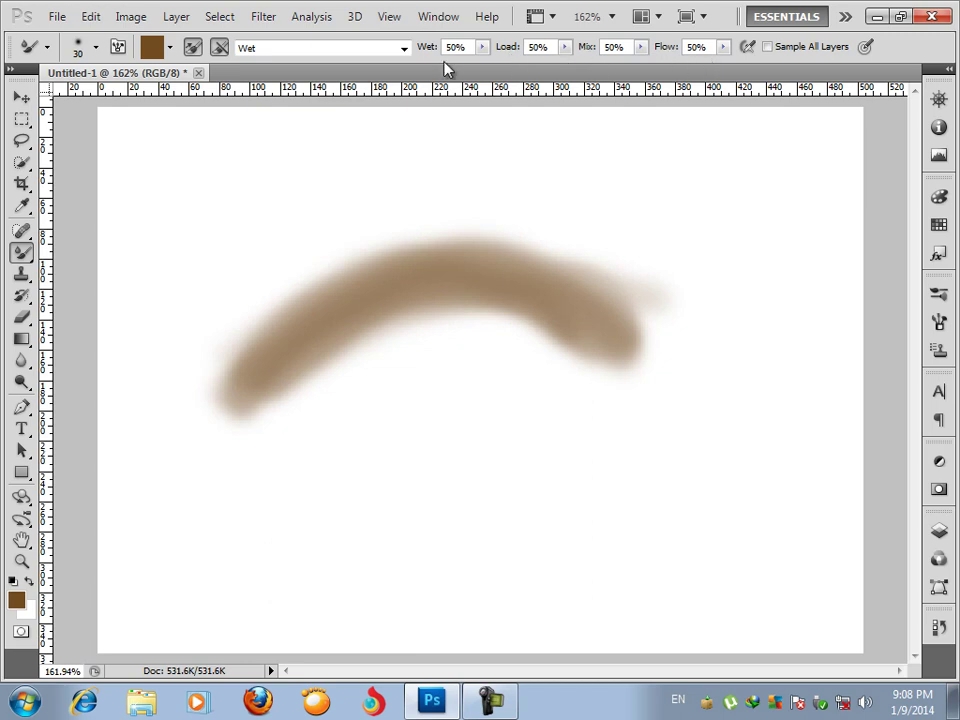
- Switch the blending combination to Very Wet and paint overlapping brown strokes below the arch
{"action": "left_click", "coordinate": [404, 48]}
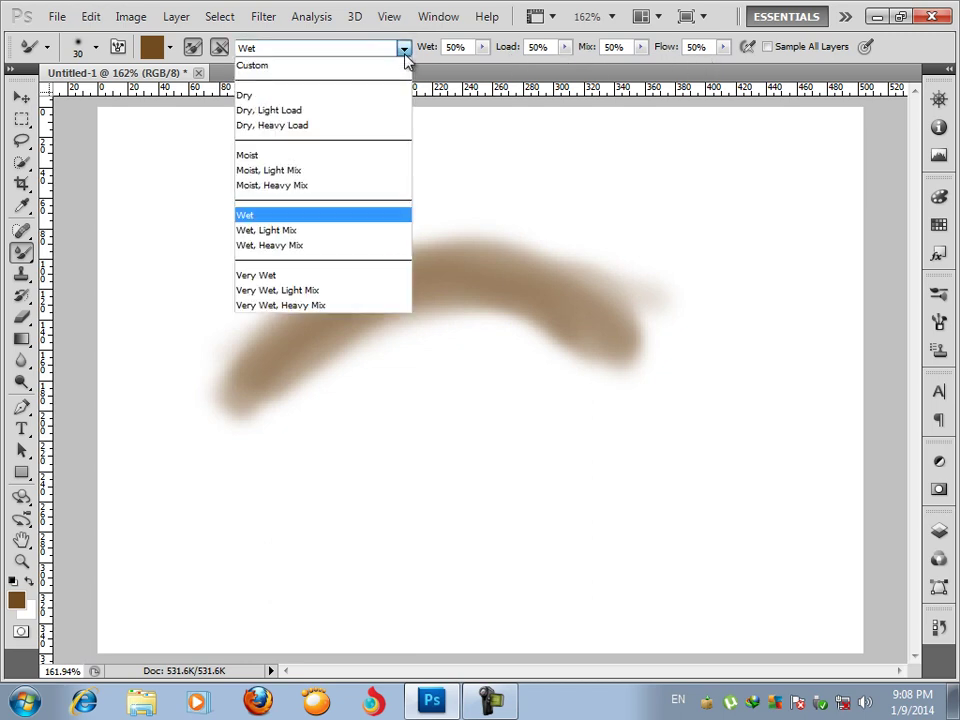
{"action": "left_click", "coordinate": [328, 278]}
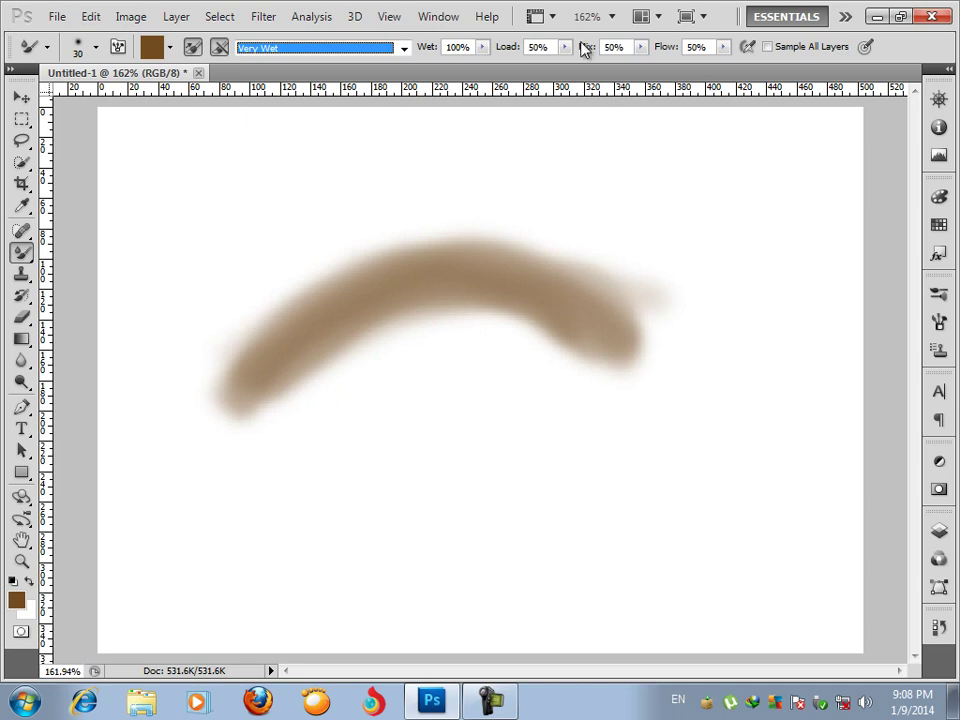
{"action": "mouse_move", "coordinate": [289, 446]}
{"action": "left_mouse_down"}
{"action": "mouse_move", "coordinate": [426, 396]}
{"action": "mouse_move", "coordinate": [661, 432]}
{"action": "left_mouse_up"}
{"action": "mouse_move", "coordinate": [262, 484]}
{"action": "left_mouse_down"}
{"action": "mouse_move", "coordinate": [566, 427]}
{"action": "mouse_move", "coordinate": [648, 450]}
{"action": "mouse_move", "coordinate": [416, 444]}
{"action": "mouse_move", "coordinate": [281, 504]}
{"action": "mouse_move", "coordinate": [459, 442]}
{"action": "mouse_move", "coordinate": [622, 448]}
{"action": "mouse_move", "coordinate": [452, 442]}
{"action": "mouse_move", "coordinate": [265, 506]}
{"action": "mouse_move", "coordinate": [596, 466]}
{"action": "mouse_move", "coordinate": [331, 507]}
{"action": "mouse_move", "coordinate": [423, 467]}
{"action": "mouse_move", "coordinate": [624, 486]}
{"action": "mouse_move", "coordinate": [472, 439]}
{"action": "mouse_move", "coordinate": [306, 471]}
{"action": "mouse_move", "coordinate": [636, 428]}
{"action": "mouse_move", "coordinate": [421, 468]}
{"action": "mouse_move", "coordinate": [675, 464]}
{"action": "mouse_move", "coordinate": [490, 452]}
{"action": "mouse_move", "coordinate": [591, 449]}
{"action": "left_mouse_up"}
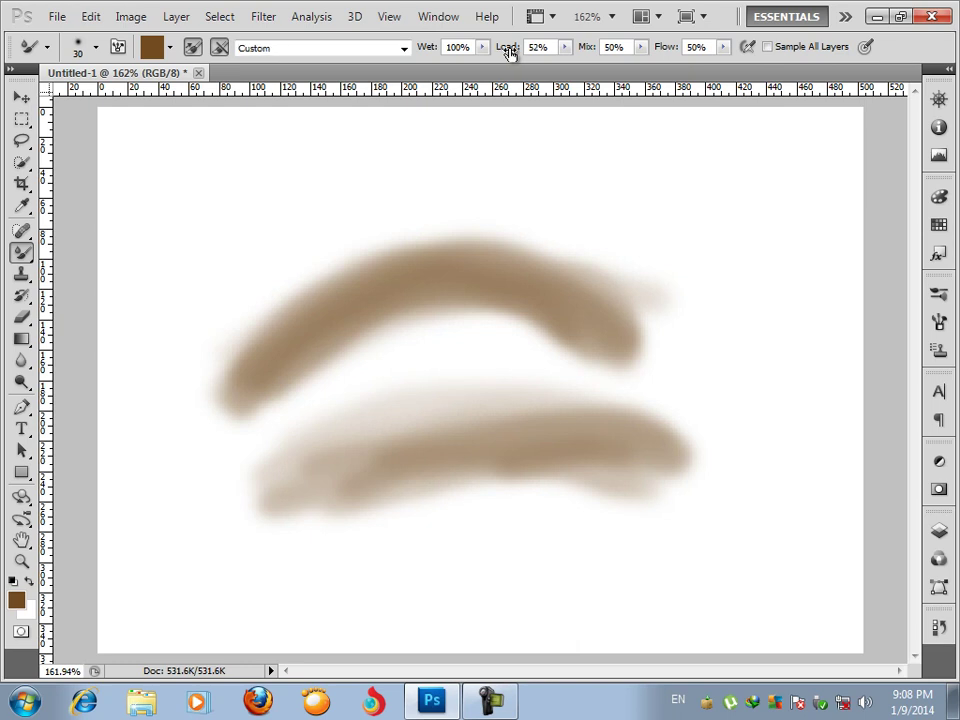
- Set the brush's Load to 100% and paint one stroke near the canvas's lower edge and another above the arch
{"action": "mouse_move", "coordinate": [390, 552]}
{"action": "left_mouse_down"}
{"action": "mouse_move", "coordinate": [640, 527]}
{"action": "mouse_move", "coordinate": [710, 544]}
{"action": "mouse_move", "coordinate": [496, 545]}
{"action": "mouse_move", "coordinate": [367, 587]}
{"action": "mouse_move", "coordinate": [647, 559]}
{"action": "mouse_move", "coordinate": [687, 565]}
{"action": "mouse_move", "coordinate": [417, 593]}
{"action": "mouse_move", "coordinate": [518, 547]}
{"action": "mouse_move", "coordinate": [707, 562]}
{"action": "mouse_move", "coordinate": [413, 591]}
{"action": "mouse_move", "coordinate": [470, 560]}
{"action": "mouse_move", "coordinate": [707, 570]}
{"action": "mouse_move", "coordinate": [455, 576]}
{"action": "mouse_move", "coordinate": [402, 596]}
{"action": "left_mouse_up"}
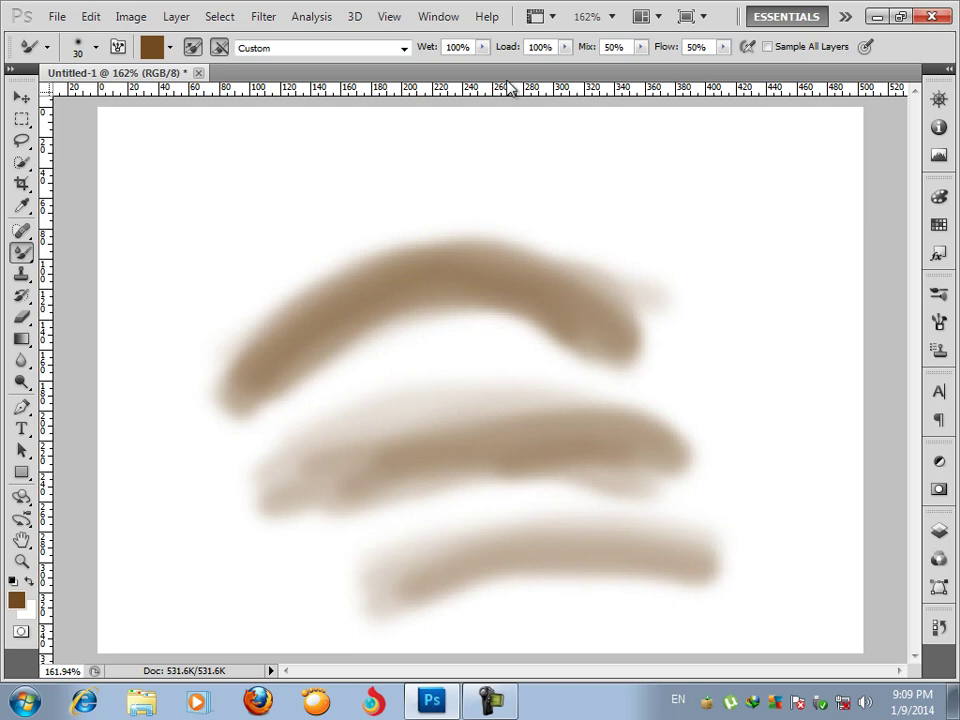
{"action": "mouse_move", "coordinate": [330, 215]}
{"action": "left_mouse_down"}
{"action": "mouse_move", "coordinate": [622, 174]}
{"action": "mouse_move", "coordinate": [325, 227]}
{"action": "mouse_move", "coordinate": [414, 199]}
{"action": "mouse_move", "coordinate": [574, 186]}
{"action": "mouse_move", "coordinate": [310, 232]}
{"action": "mouse_move", "coordinate": [648, 172]}
{"action": "left_mouse_up"}
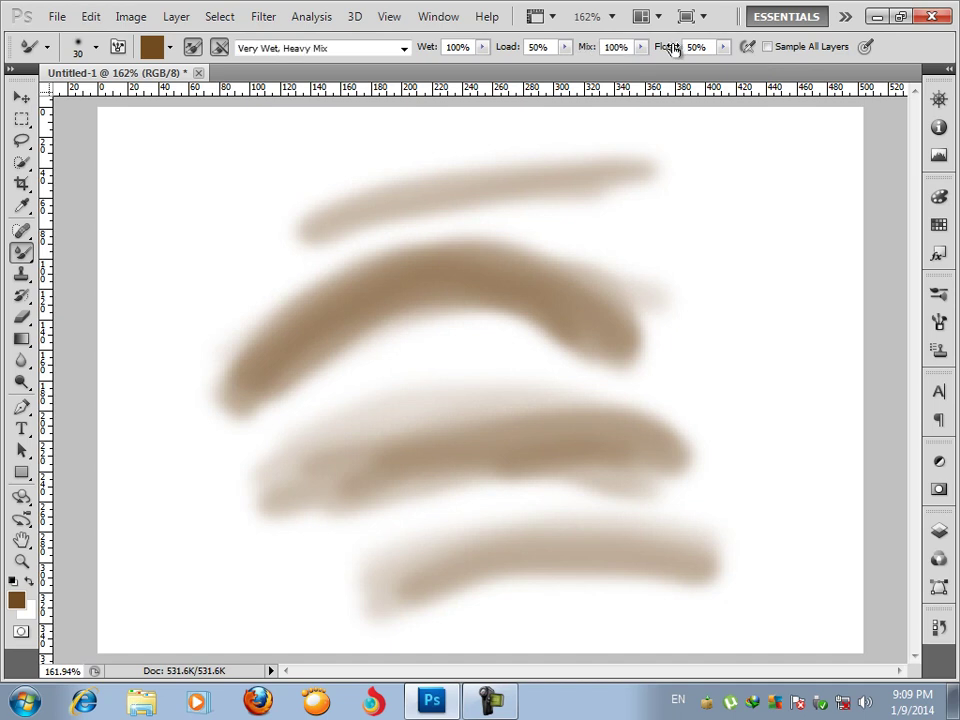
- Using Very Wet, Heavy Mix at 100% Flow, set the brush size to 71 px and smear all the strokes into one pale area
{"action": "right_click", "coordinate": [432, 262]}
{"action": "left_click", "coordinate": [525, 302]}
{"action": "mouse_move", "coordinate": [396, 225]}
{"action": "left_mouse_down"}
{"action": "mouse_move", "coordinate": [426, 306]}
{"action": "mouse_move", "coordinate": [462, 208]}
{"action": "mouse_move", "coordinate": [380, 238]}
{"action": "mouse_move", "coordinate": [502, 259]}
{"action": "mouse_move", "coordinate": [400, 206]}
{"action": "mouse_move", "coordinate": [558, 257]}
{"action": "mouse_move", "coordinate": [346, 231]}
{"action": "mouse_move", "coordinate": [557, 189]}
{"action": "mouse_move", "coordinate": [468, 300]}
{"action": "mouse_move", "coordinate": [630, 215]}
{"action": "mouse_move", "coordinate": [535, 321]}
{"action": "mouse_move", "coordinate": [592, 160]}
{"action": "mouse_move", "coordinate": [519, 360]}
{"action": "mouse_move", "coordinate": [470, 222]}
{"action": "mouse_move", "coordinate": [281, 273]}
{"action": "mouse_move", "coordinate": [429, 239]}
{"action": "mouse_move", "coordinate": [205, 323]}
{"action": "mouse_move", "coordinate": [266, 385]}
{"action": "mouse_move", "coordinate": [386, 205]}
{"action": "mouse_move", "coordinate": [400, 339]}
{"action": "mouse_move", "coordinate": [540, 241]}
{"action": "mouse_move", "coordinate": [274, 389]}
{"action": "mouse_move", "coordinate": [303, 319]}
{"action": "mouse_move", "coordinate": [419, 271]}
{"action": "mouse_move", "coordinate": [488, 338]}
{"action": "mouse_move", "coordinate": [586, 352]}
{"action": "mouse_move", "coordinate": [654, 399]}
{"action": "mouse_move", "coordinate": [624, 418]}
{"action": "mouse_move", "coordinate": [691, 556]}
{"action": "mouse_move", "coordinate": [549, 388]}
{"action": "mouse_move", "coordinate": [589, 540]}
{"action": "mouse_move", "coordinate": [689, 604]}
{"action": "mouse_move", "coordinate": [663, 523]}
{"action": "mouse_move", "coordinate": [513, 456]}
{"action": "mouse_move", "coordinate": [502, 586]}
{"action": "mouse_move", "coordinate": [395, 569]}
{"action": "mouse_move", "coordinate": [257, 444]}
{"action": "mouse_move", "coordinate": [479, 620]}
{"action": "mouse_move", "coordinate": [400, 539]}
{"action": "mouse_move", "coordinate": [272, 504]}
{"action": "mouse_move", "coordinate": [509, 386]}
{"action": "mouse_move", "coordinate": [450, 303]}
{"action": "mouse_move", "coordinate": [281, 337]}
{"action": "mouse_move", "coordinate": [461, 286]}
{"action": "mouse_move", "coordinate": [551, 236]}
{"action": "left_mouse_up"}
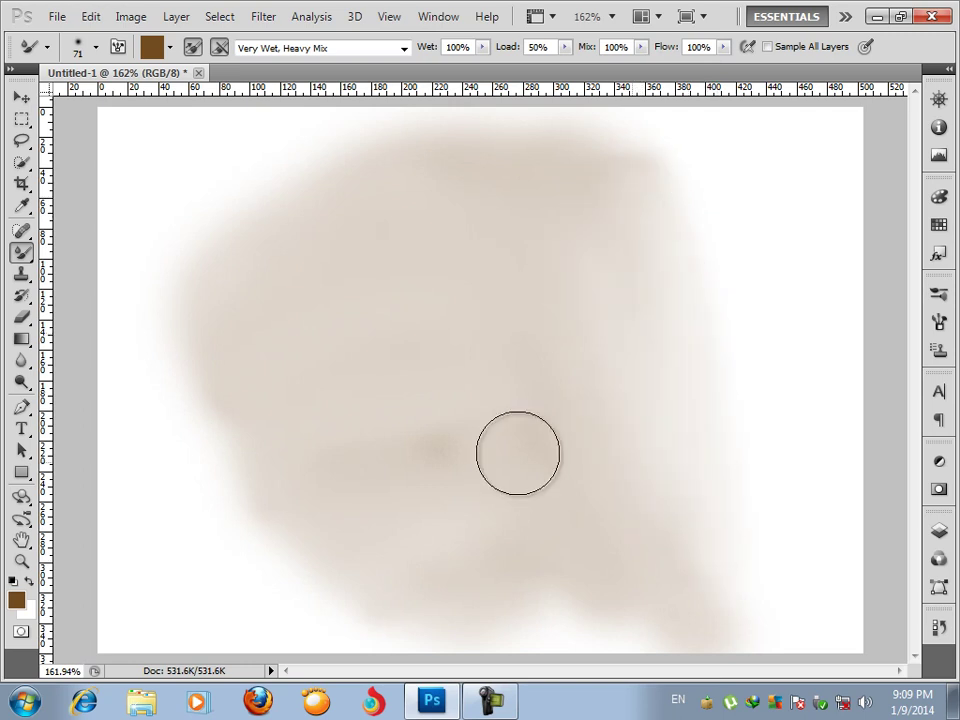
- Set the brush size to 39 px and choose a crimson swatch as the paint color
{"action": "right_click", "coordinate": [448, 332]}
{"action": "left_click", "coordinate": [503, 368]}
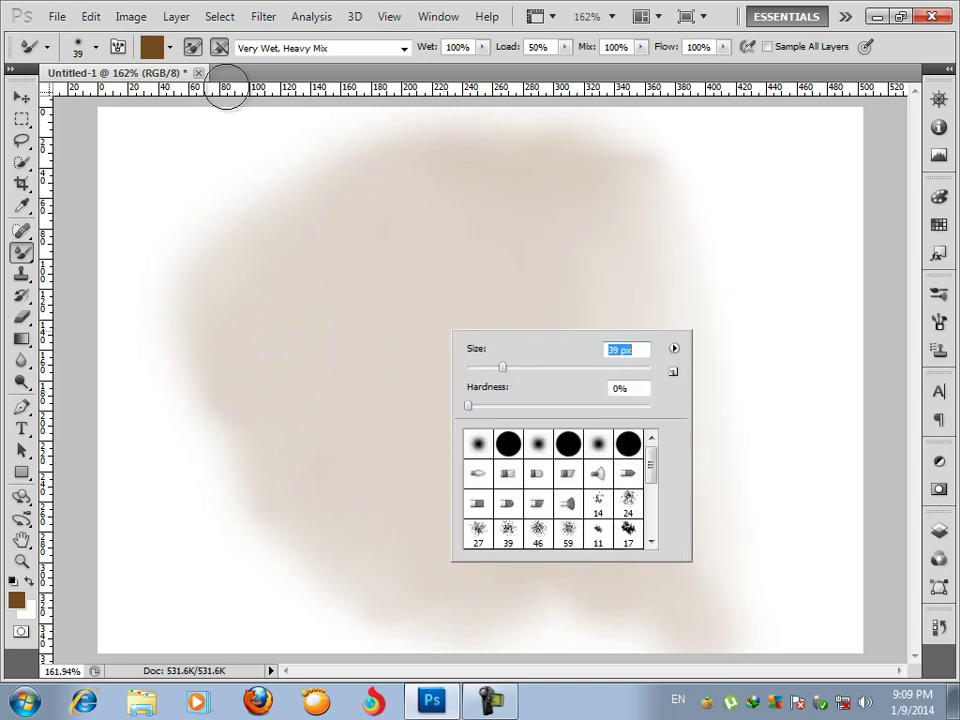
{"action": "left_click", "coordinate": [940, 227]}
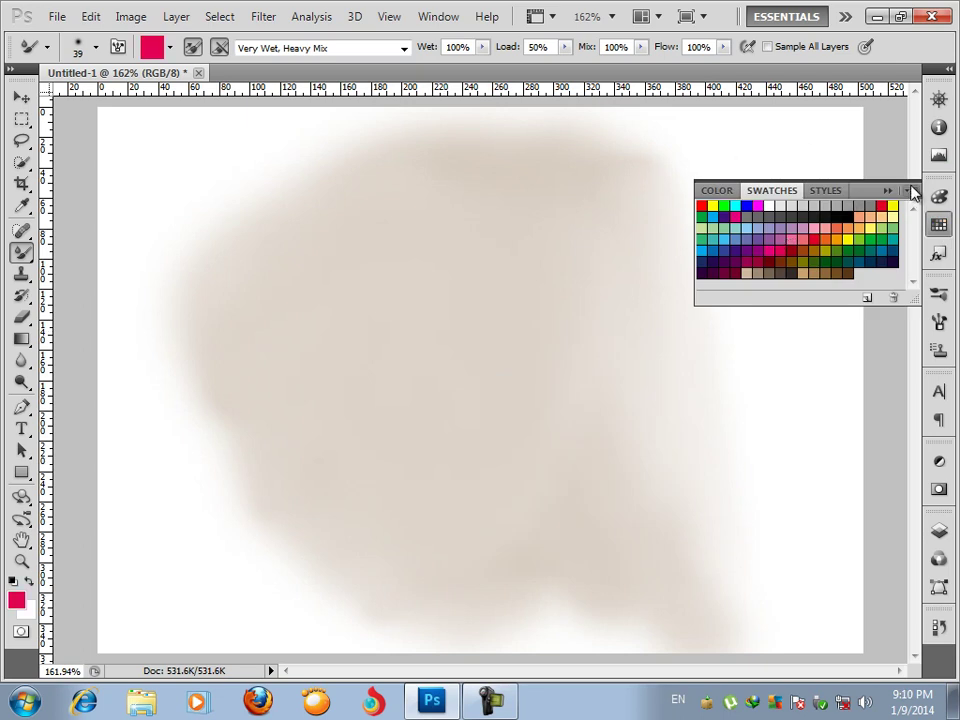
{"action": "left_click", "coordinate": [888, 191]}
- Blend the beige area outward with broad strokes over the canvas, trying the Flow at 1% and at 100%
{"action": "mouse_move", "coordinate": [120, 535]}
{"action": "left_mouse_down"}
{"action": "mouse_move", "coordinate": [266, 501]}
{"action": "mouse_move", "coordinate": [261, 429]}
{"action": "mouse_move", "coordinate": [604, 275]}
{"action": "mouse_move", "coordinate": [529, 285]}
{"action": "mouse_move", "coordinate": [418, 394]}
{"action": "mouse_move", "coordinate": [538, 439]}
{"action": "mouse_move", "coordinate": [754, 302]}
{"action": "mouse_move", "coordinate": [684, 302]}
{"action": "mouse_move", "coordinate": [555, 426]}
{"action": "mouse_move", "coordinate": [611, 381]}
{"action": "mouse_move", "coordinate": [532, 341]}
{"action": "mouse_move", "coordinate": [634, 313]}
{"action": "mouse_move", "coordinate": [534, 287]}
{"action": "mouse_move", "coordinate": [587, 304]}
{"action": "mouse_move", "coordinate": [546, 261]}
{"action": "mouse_move", "coordinate": [604, 296]}
{"action": "mouse_move", "coordinate": [746, 221]}
{"action": "mouse_move", "coordinate": [714, 259]}
{"action": "mouse_move", "coordinate": [656, 141]}
{"action": "mouse_move", "coordinate": [506, 161]}
{"action": "mouse_move", "coordinate": [394, 272]}
{"action": "mouse_move", "coordinate": [386, 210]}
{"action": "mouse_move", "coordinate": [356, 157]}
{"action": "mouse_move", "coordinate": [317, 259]}
{"action": "mouse_move", "coordinate": [244, 257]}
{"action": "mouse_move", "coordinate": [591, 178]}
{"action": "mouse_move", "coordinate": [332, 247]}
{"action": "mouse_move", "coordinate": [167, 435]}
{"action": "mouse_move", "coordinate": [228, 401]}
{"action": "left_mouse_up"}
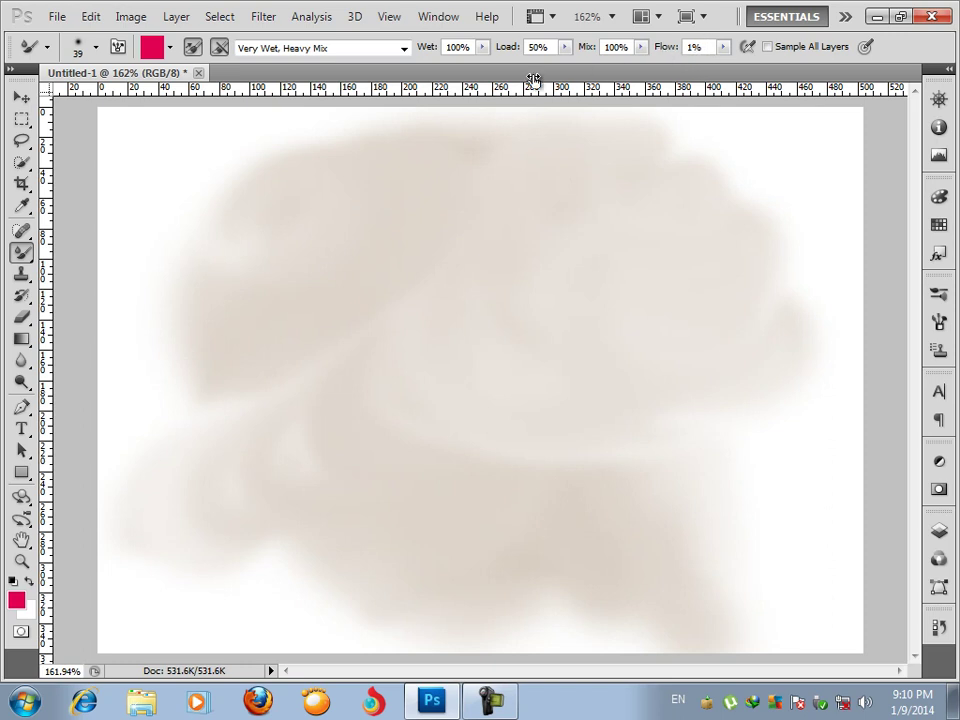
{"action": "mouse_move", "coordinate": [332, 435]}
{"action": "left_mouse_down"}
{"action": "mouse_move", "coordinate": [296, 478]}
{"action": "mouse_move", "coordinate": [289, 564]}
{"action": "mouse_move", "coordinate": [487, 445]}
{"action": "mouse_move", "coordinate": [572, 446]}
{"action": "mouse_move", "coordinate": [519, 531]}
{"action": "mouse_move", "coordinate": [602, 407]}
{"action": "mouse_move", "coordinate": [479, 500]}
{"action": "mouse_move", "coordinate": [591, 360]}
{"action": "mouse_move", "coordinate": [506, 523]}
{"action": "mouse_move", "coordinate": [424, 495]}
{"action": "left_mouse_up"}
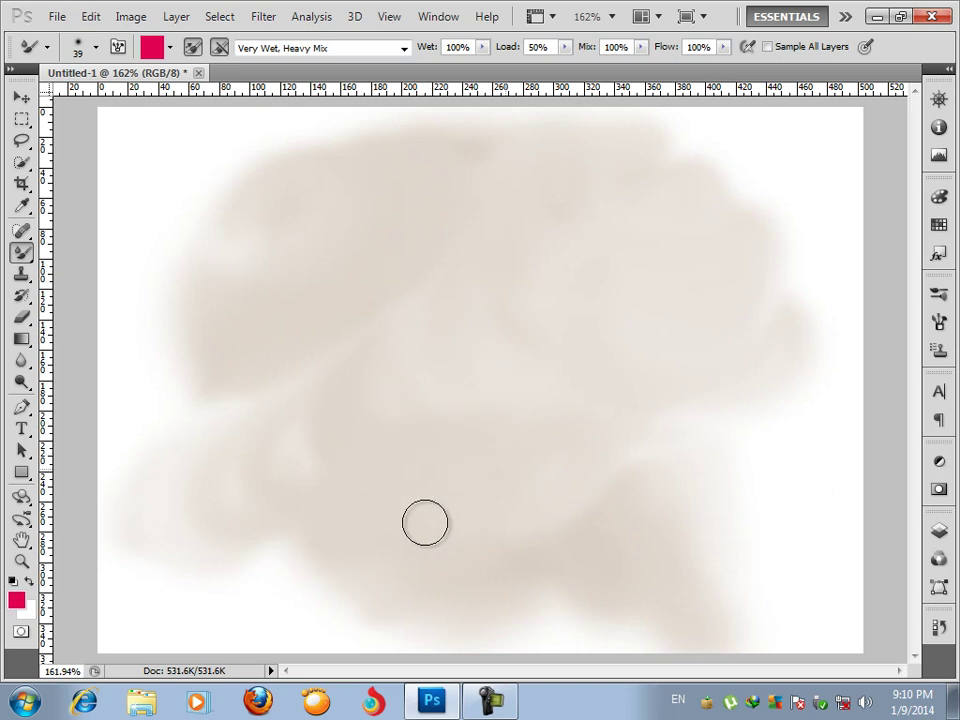
{"action": "mouse_move", "coordinate": [713, 375]}
{"action": "left_mouse_down"}
{"action": "mouse_move", "coordinate": [611, 435]}
{"action": "mouse_move", "coordinate": [448, 429]}
{"action": "mouse_move", "coordinate": [422, 306]}
{"action": "mouse_move", "coordinate": [279, 361]}
{"action": "mouse_move", "coordinate": [251, 386]}
{"action": "mouse_move", "coordinate": [304, 313]}
{"action": "mouse_move", "coordinate": [411, 401]}
{"action": "left_mouse_up"}
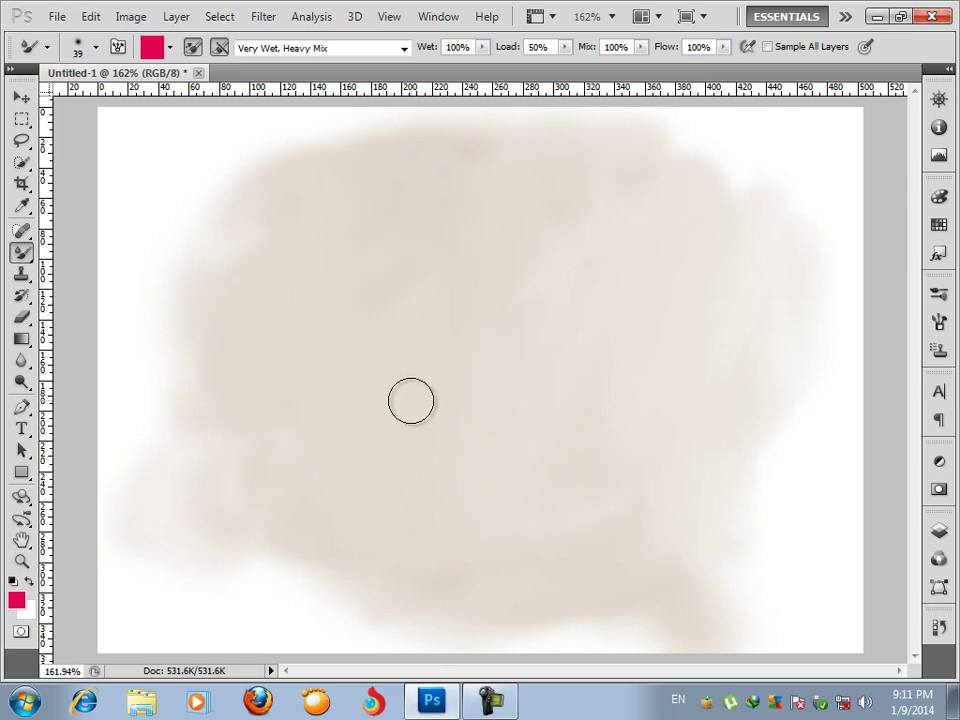
- Paint a solid crimson blob on the beige area near the canvas's center using the regular Brush tool at 53 px
{"action": "right_click", "coordinate": [21, 252]}
{"action": "left_click", "coordinate": [66, 252]}
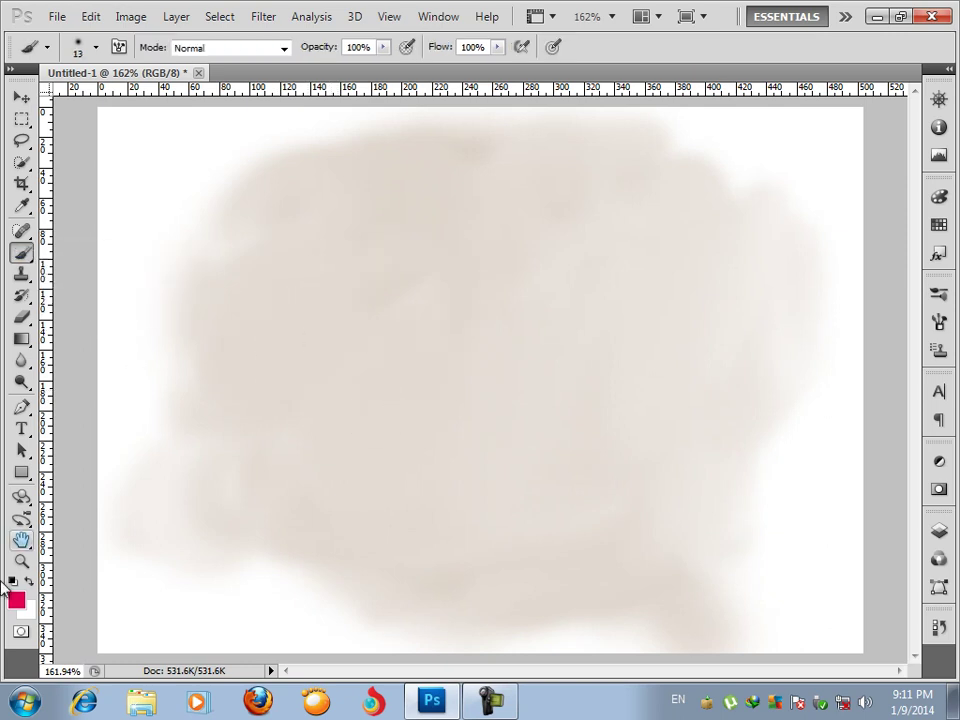
{"action": "right_click", "coordinate": [337, 365]}
{"action": "left_click", "coordinate": [399, 387]}
{"action": "mouse_move", "coordinate": [398, 298]}
{"action": "left_mouse_down"}
{"action": "mouse_move", "coordinate": [364, 347]}
{"action": "mouse_move", "coordinate": [437, 324]}
{"action": "left_mouse_up"}
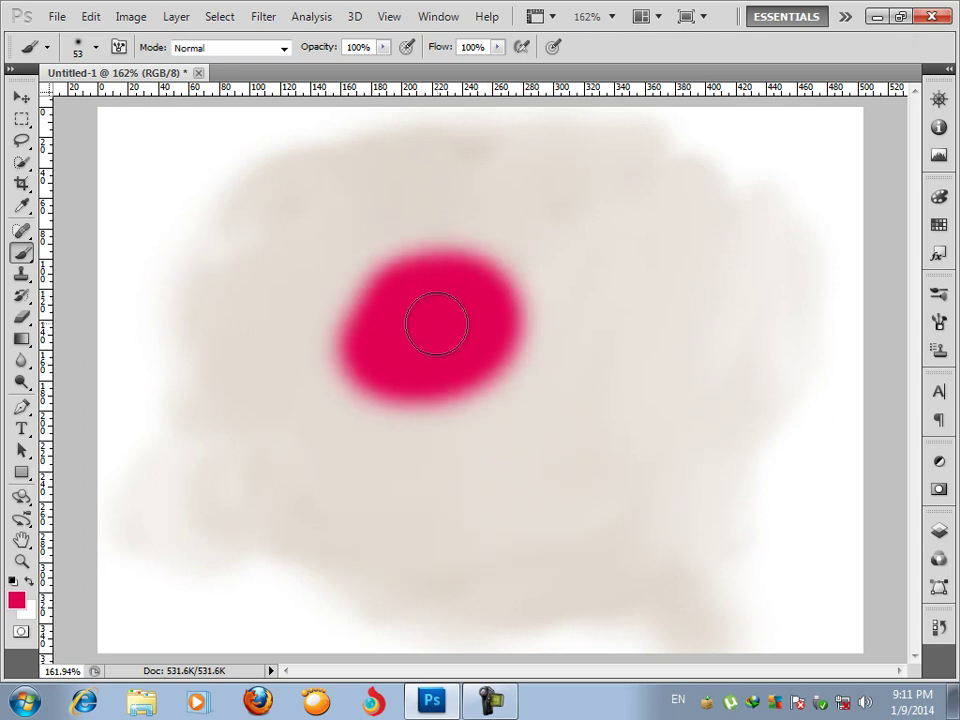
- Smear the crimson blob outward into the surrounding beige with the Mixer Brush, using Very Wet, Heavy Mix and ending at 100% Flow
{"action": "right_click", "coordinate": [21, 253]}
{"action": "left_click", "coordinate": [116, 305]}
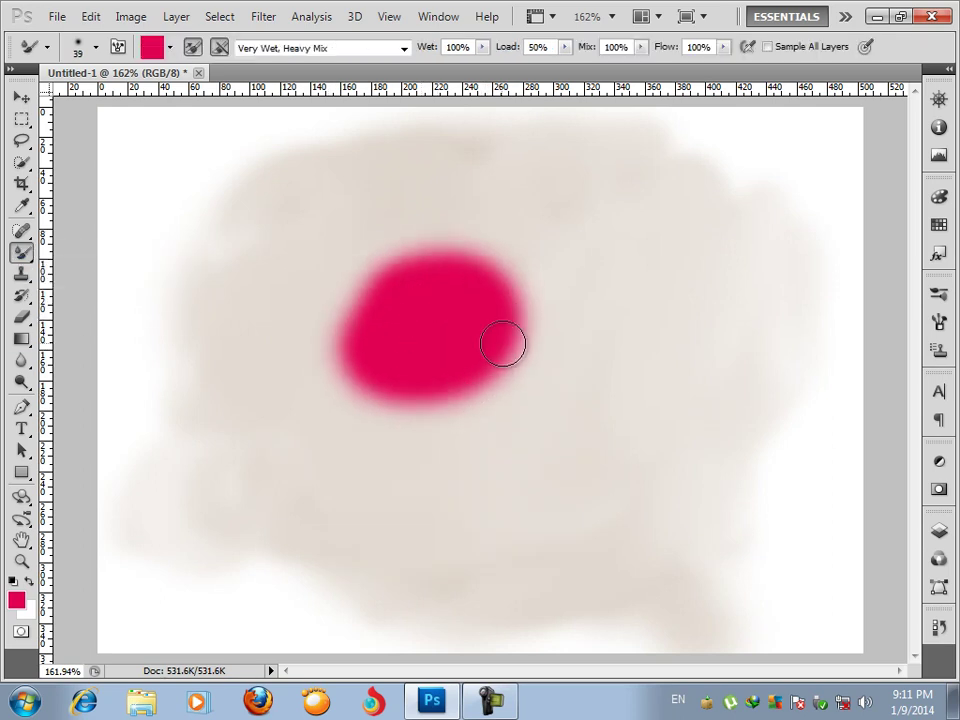
{"action": "mouse_move", "coordinate": [433, 375]}
{"action": "left_mouse_down"}
{"action": "mouse_move", "coordinate": [472, 385]}
{"action": "mouse_move", "coordinate": [483, 364]}
{"action": "mouse_move", "coordinate": [549, 360]}
{"action": "mouse_move", "coordinate": [548, 399]}
{"action": "left_mouse_up"}
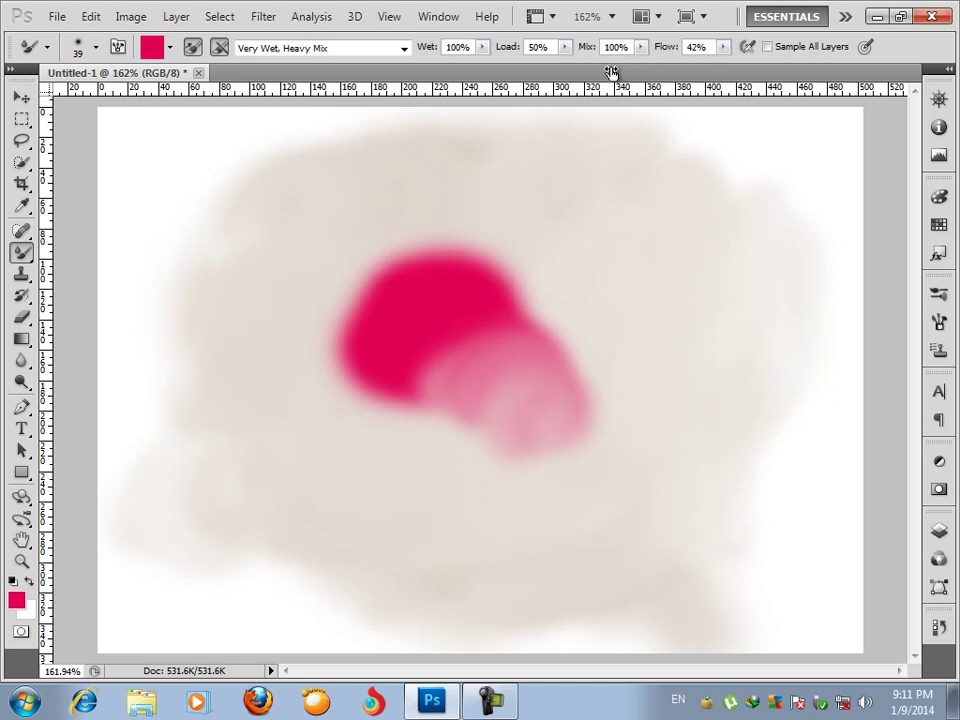
{"action": "mouse_move", "coordinate": [430, 296]}
{"action": "left_mouse_down"}
{"action": "mouse_move", "coordinate": [332, 351]}
{"action": "mouse_move", "coordinate": [375, 388]}
{"action": "mouse_move", "coordinate": [341, 364]}
{"action": "mouse_move", "coordinate": [317, 386]}
{"action": "mouse_move", "coordinate": [375, 315]}
{"action": "mouse_move", "coordinate": [418, 289]}
{"action": "mouse_move", "coordinate": [362, 275]}
{"action": "mouse_move", "coordinate": [405, 240]}
{"action": "mouse_move", "coordinate": [360, 276]}
{"action": "left_mouse_up"}
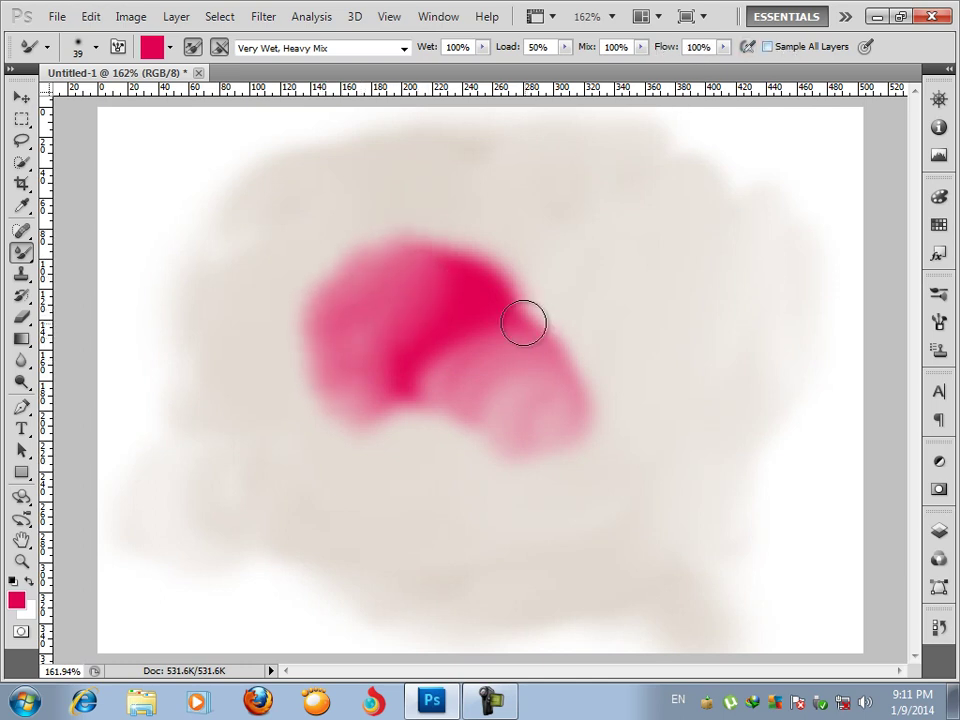
{"action": "mouse_move", "coordinate": [478, 268]}
{"action": "left_mouse_down"}
{"action": "mouse_move", "coordinate": [539, 321]}
{"action": "mouse_move", "coordinate": [447, 255]}
{"action": "mouse_move", "coordinate": [406, 242]}
{"action": "mouse_move", "coordinate": [551, 354]}
{"action": "mouse_move", "coordinate": [577, 405]}
{"action": "mouse_move", "coordinate": [528, 422]}
{"action": "mouse_move", "coordinate": [388, 323]}
{"action": "mouse_move", "coordinate": [283, 270]}
{"action": "mouse_move", "coordinate": [420, 420]}
{"action": "left_mouse_up"}
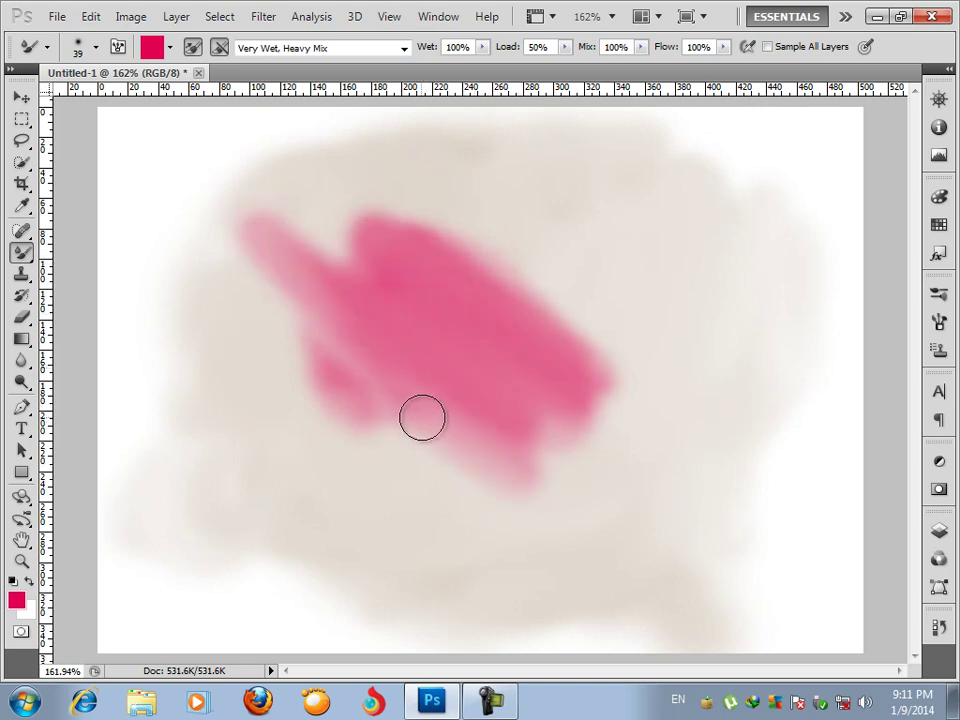